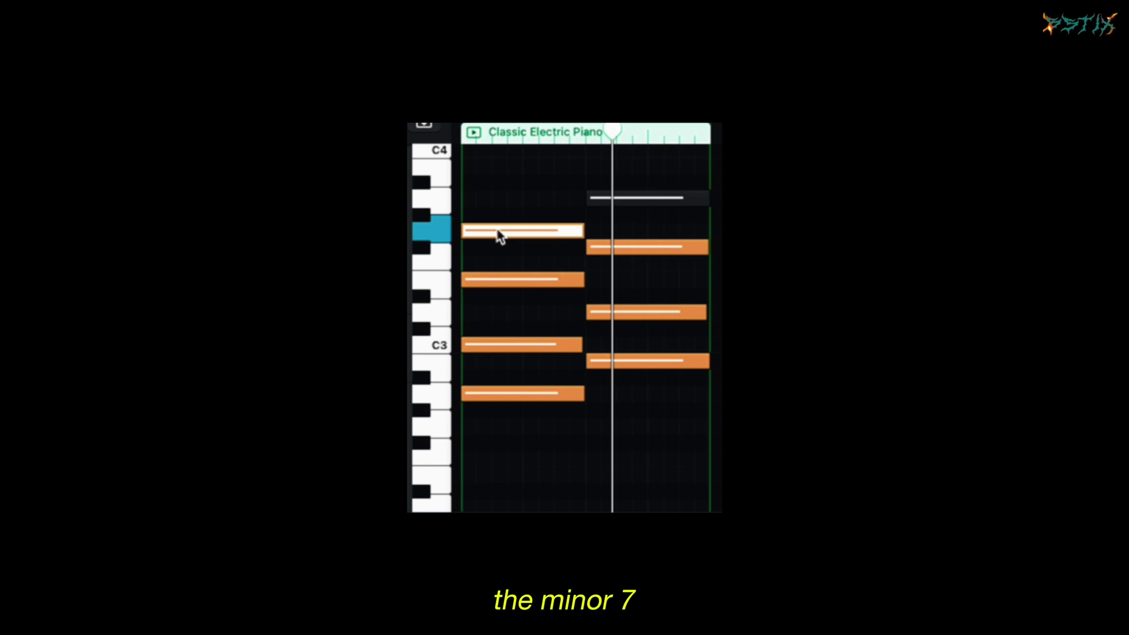
Play back the two seventh chords and unmute the B3 note on top of the first chord.
click(445, 207)
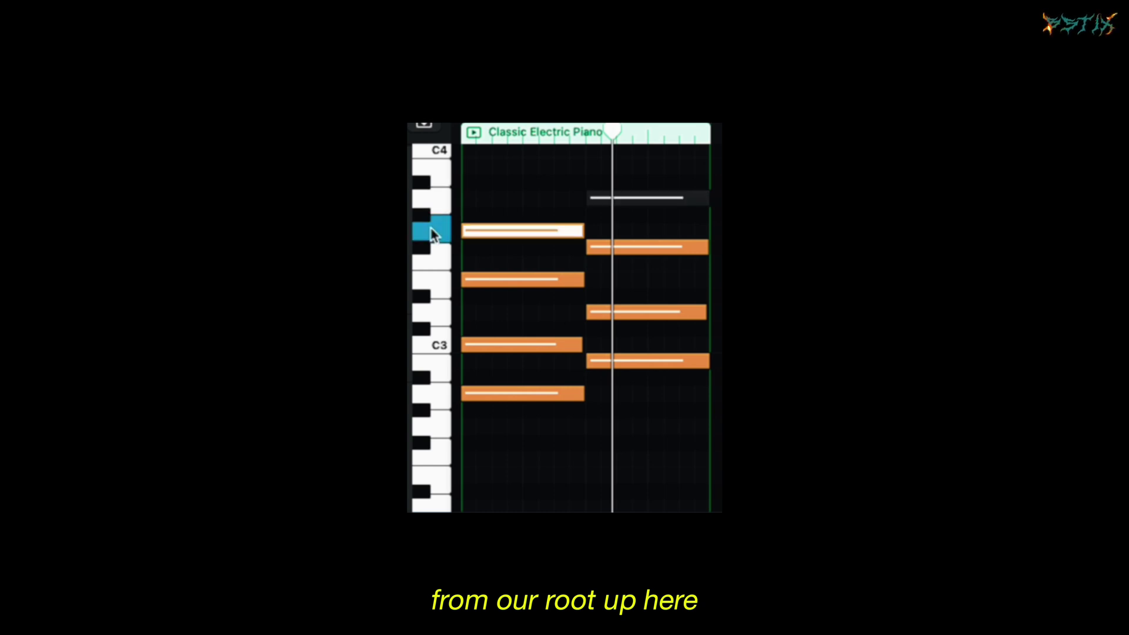
key(space)
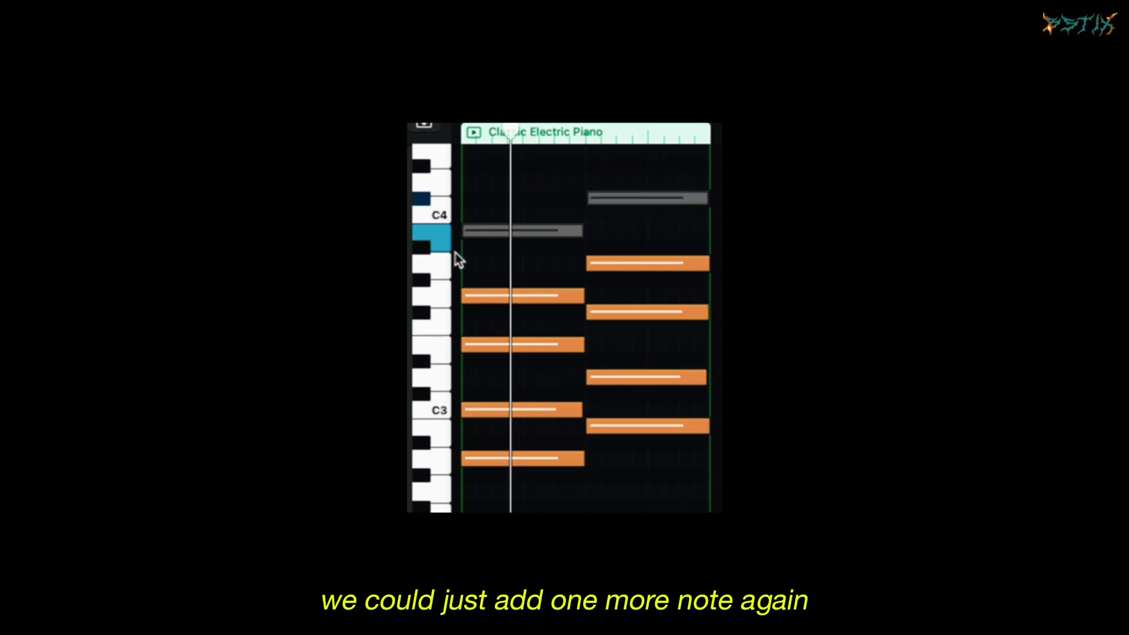
click(494, 196)
click(517, 230)
key(ctrl+m)
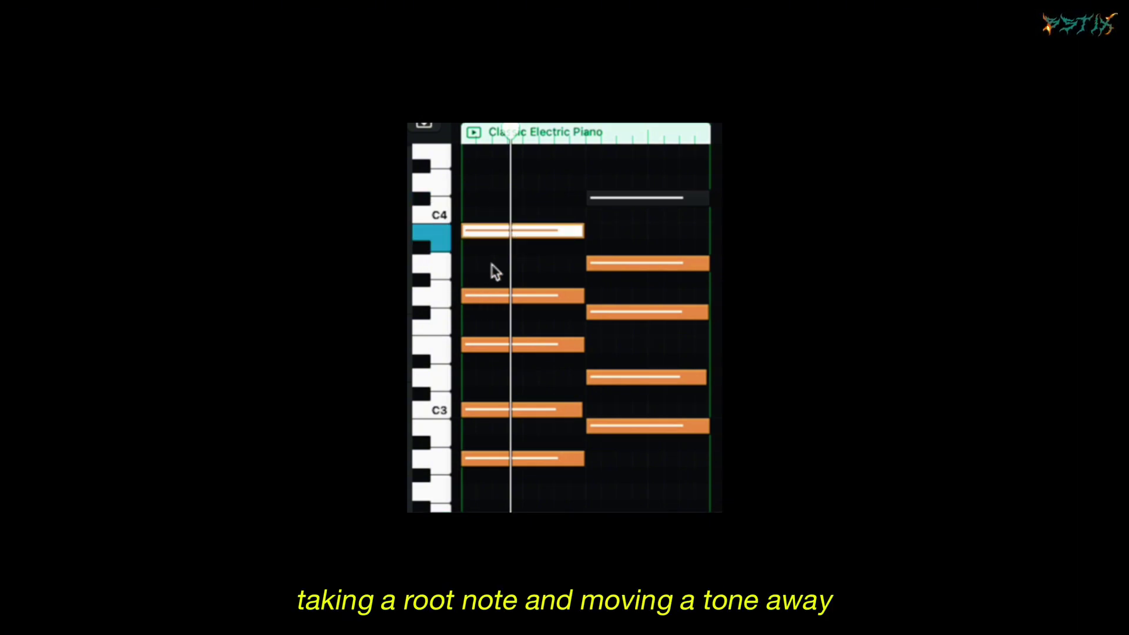
click(496, 216)
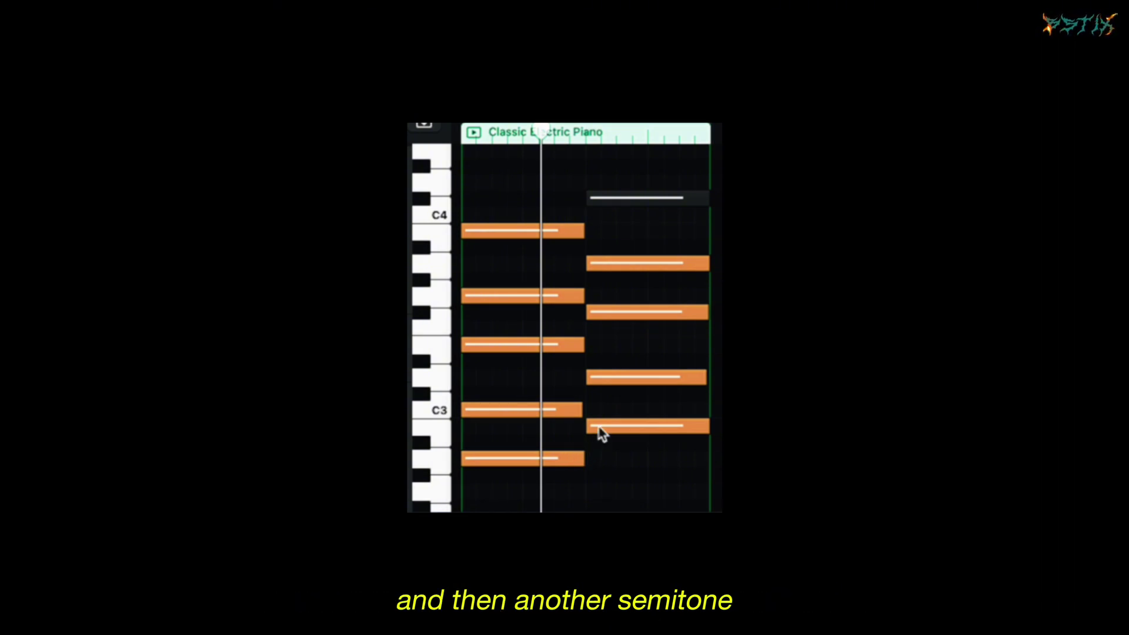
Unmute the C#4 note on top of the second chord.
mouse_move(599, 433)
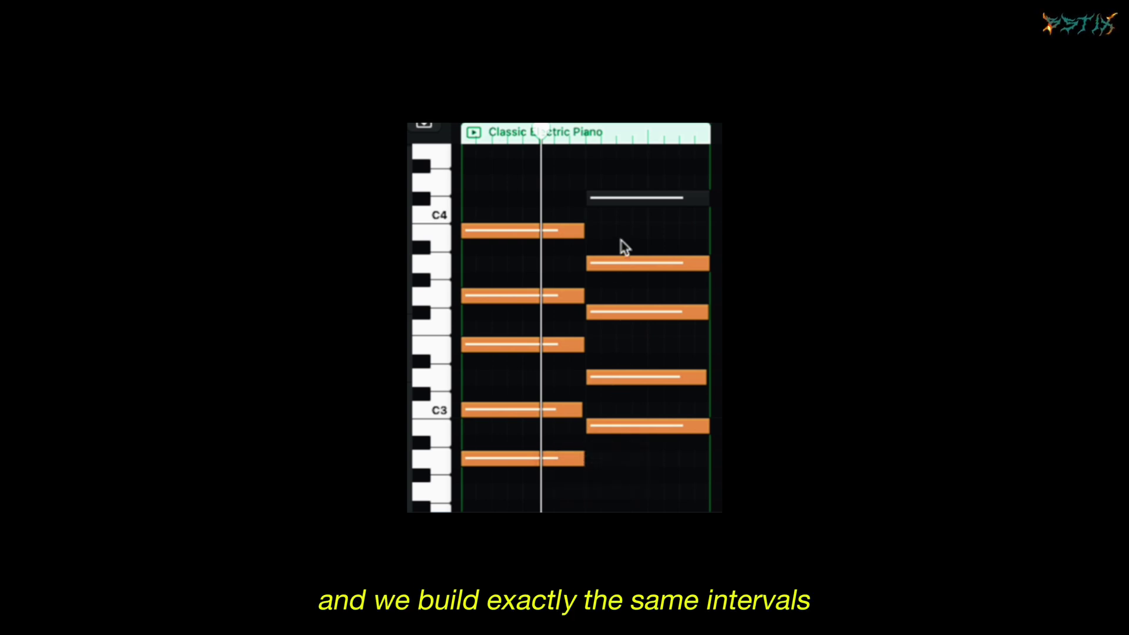
click(626, 198)
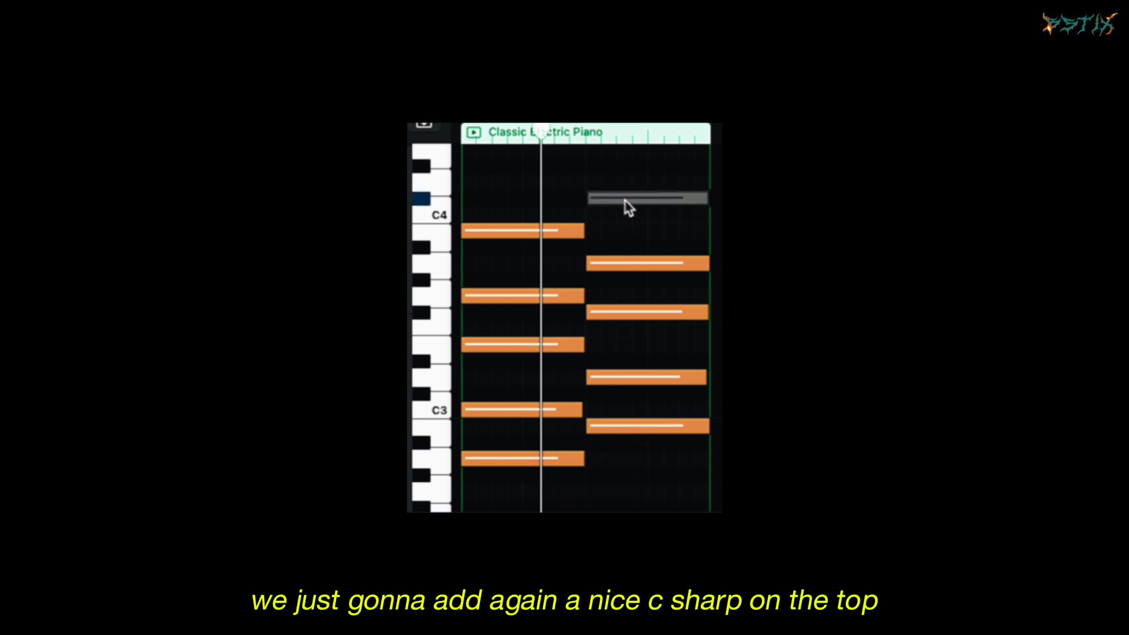
mouse_move(676, 204)
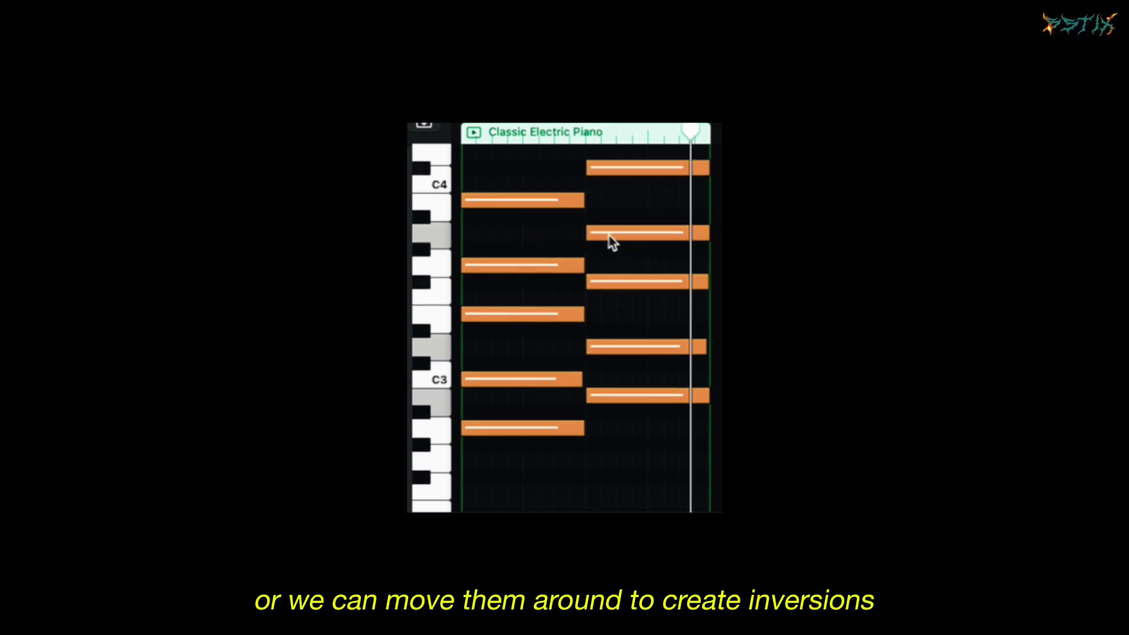
Move the first chord's G3 and B3 notes down an octave and play the resulting inversion.
click(543, 203)
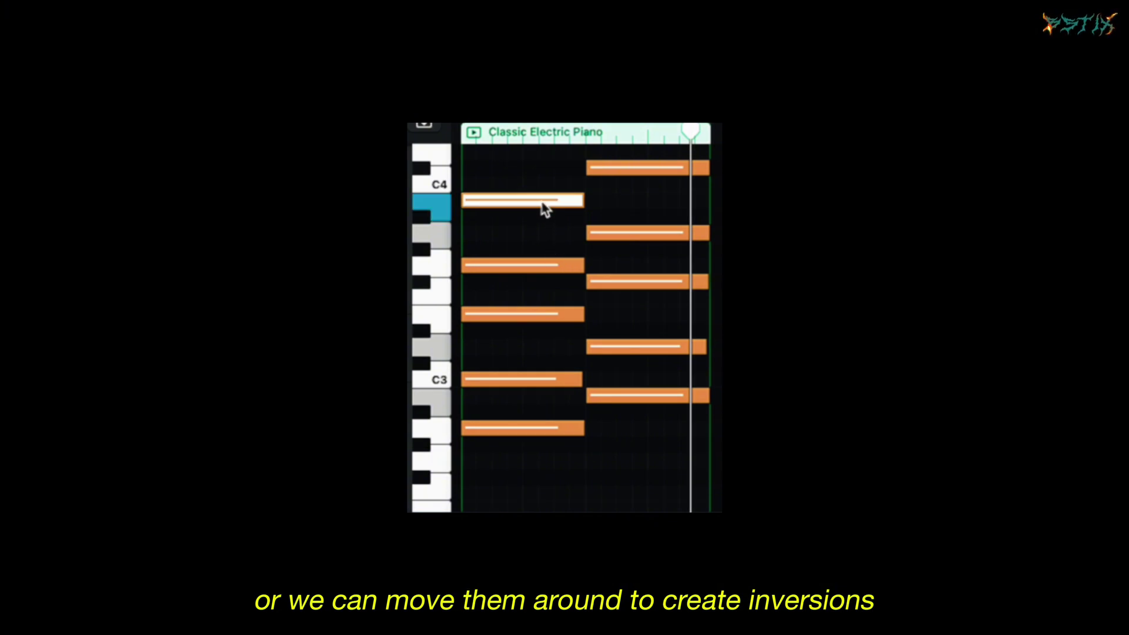
click(497, 270)
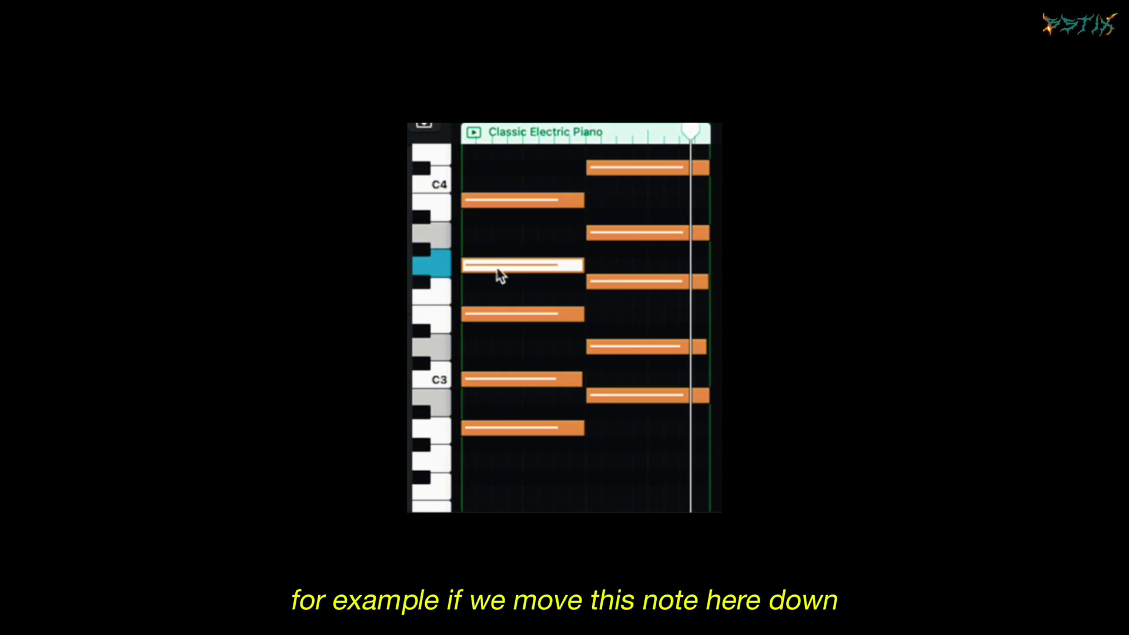
key(alt+shift+Down)
click(484, 239)
click(506, 201)
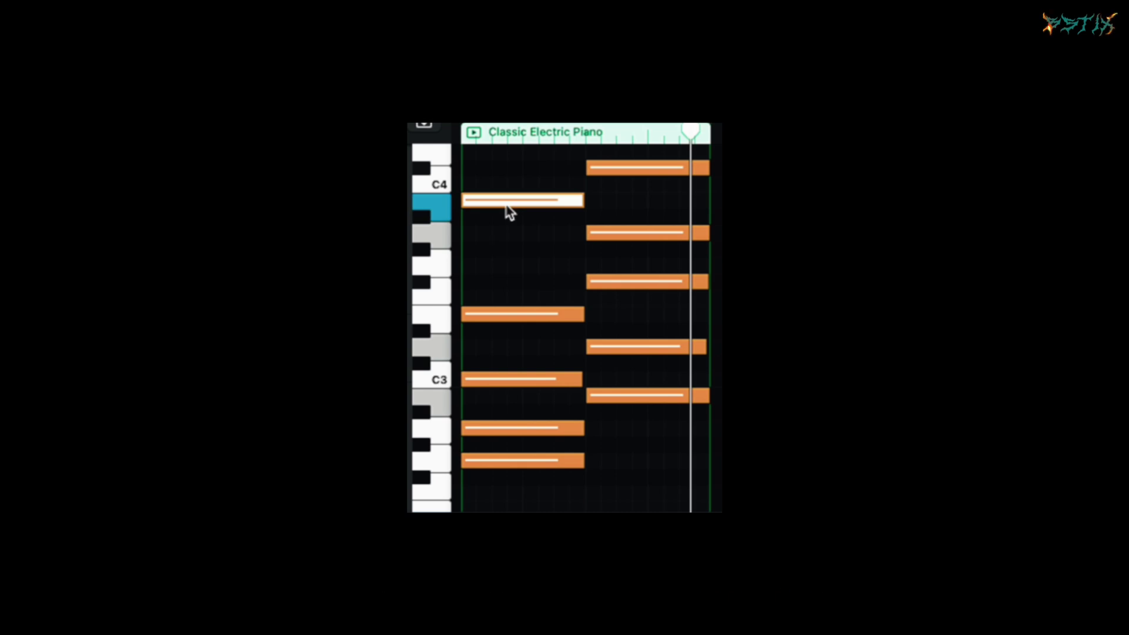
key(alt+shift+Down)
click(511, 205)
key(space)
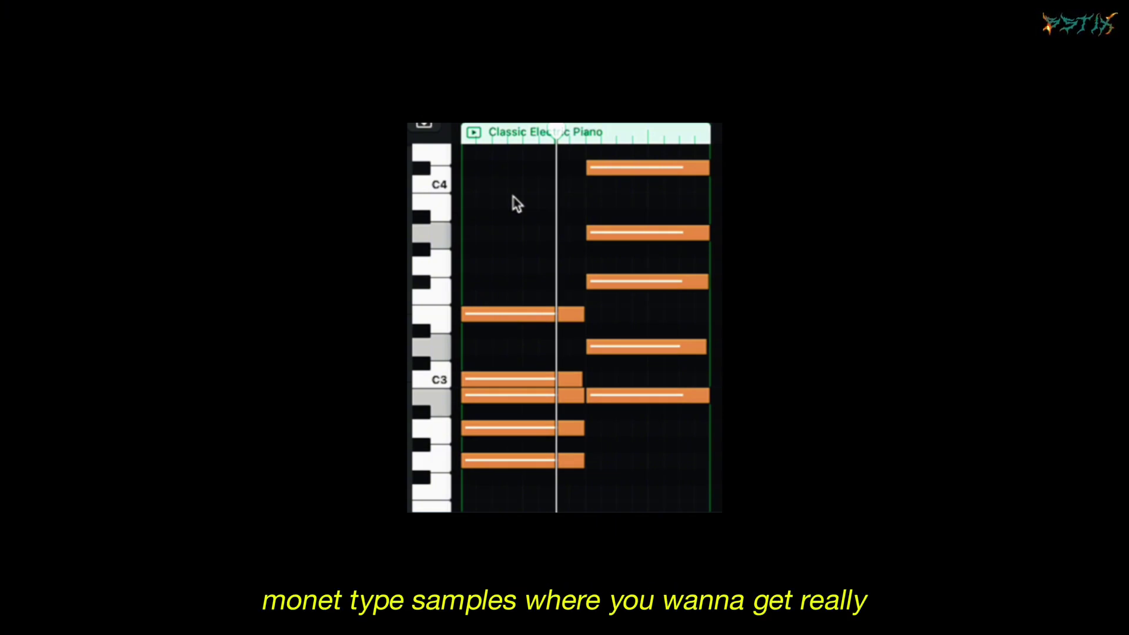
Move the two lowered notes of the first chord back up an octave, to B3 and G3.
key(alt+shift+Up)
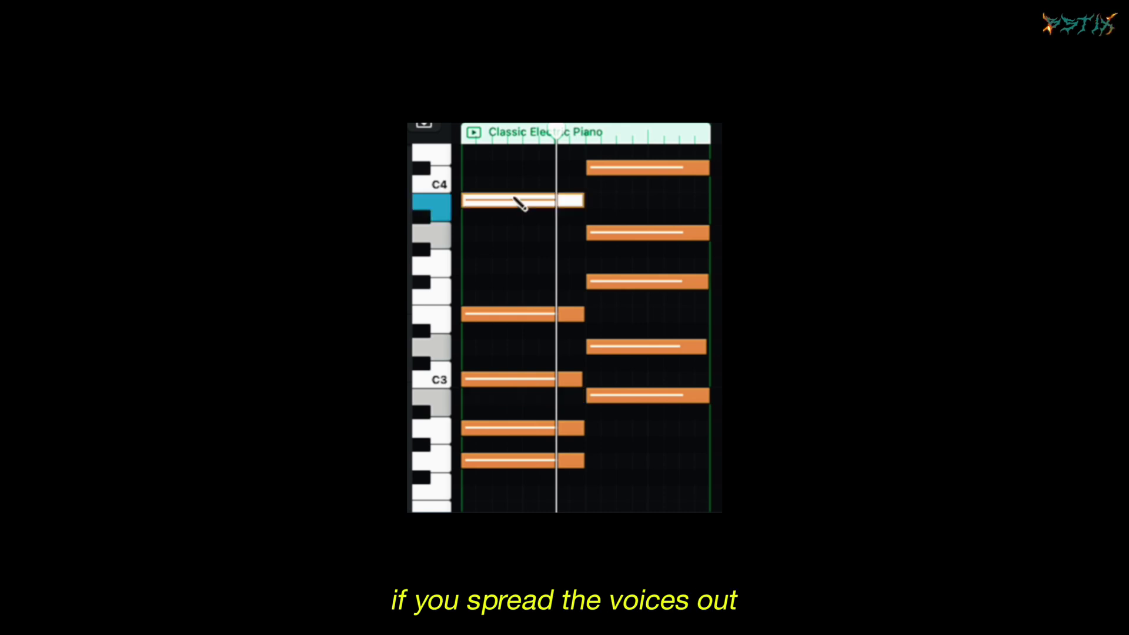
key(alt+shift+Up)
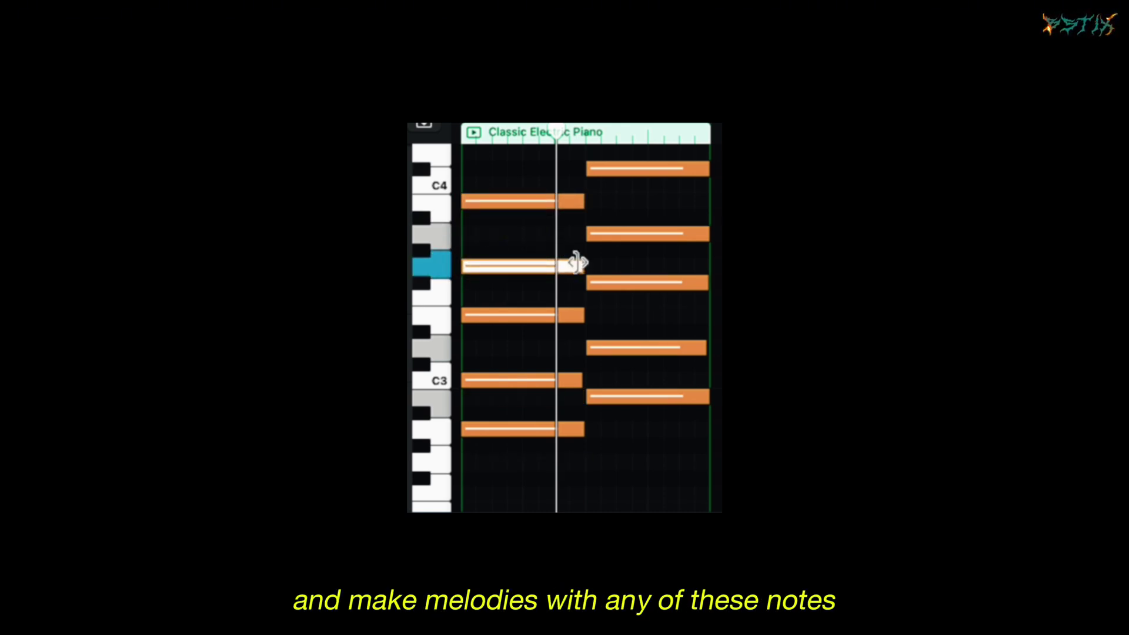
scroll(518, 229, up, 3)
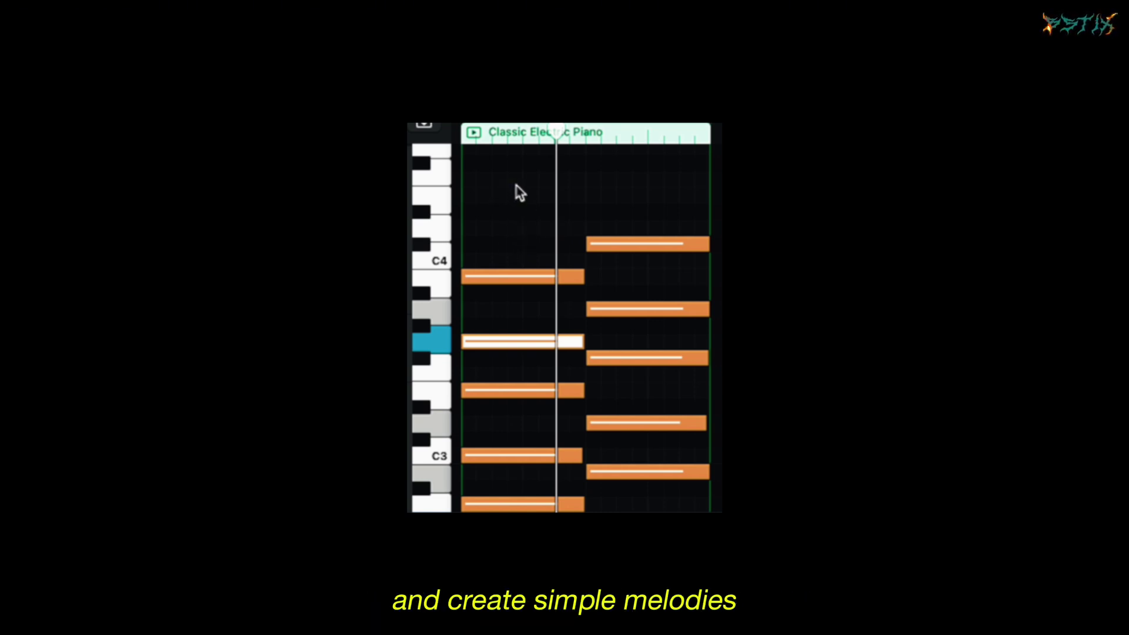
scroll(547, 239, down, 4)
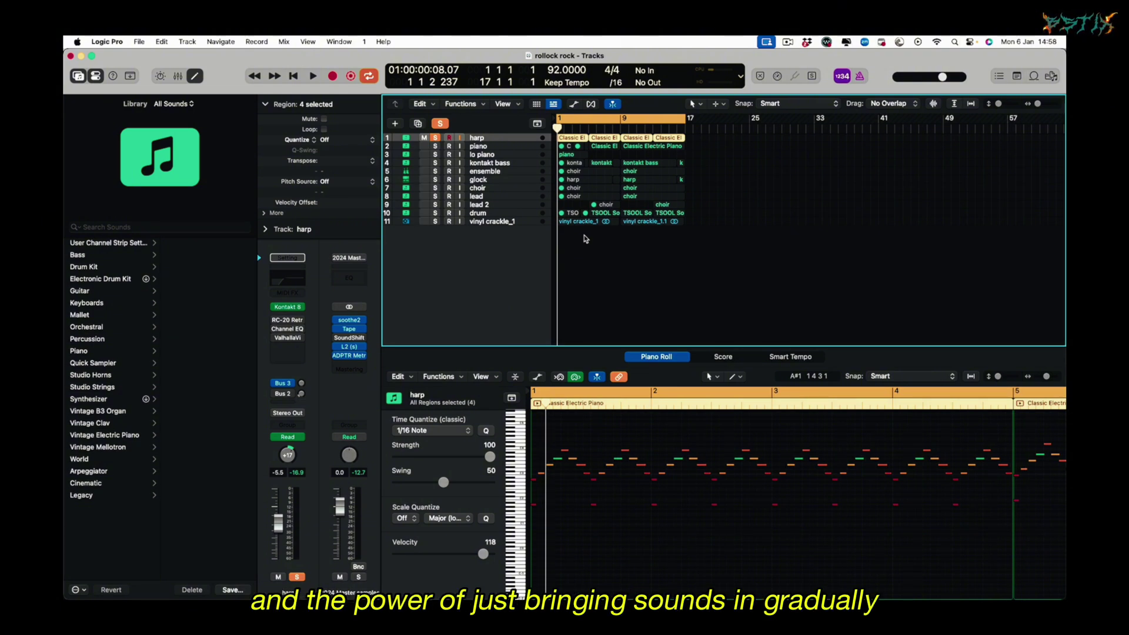
Open the SoundShifter Pitch plug-in on the 2024 Master samples channel to check its transpose setting, and close it.
mouse_move(347, 339)
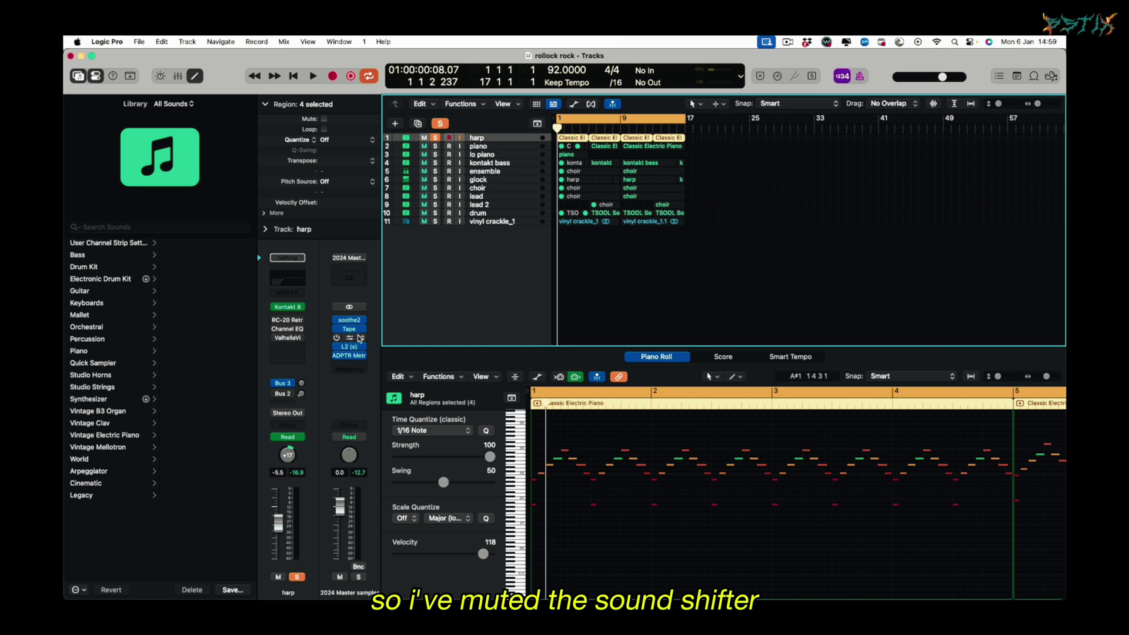
click(349, 340)
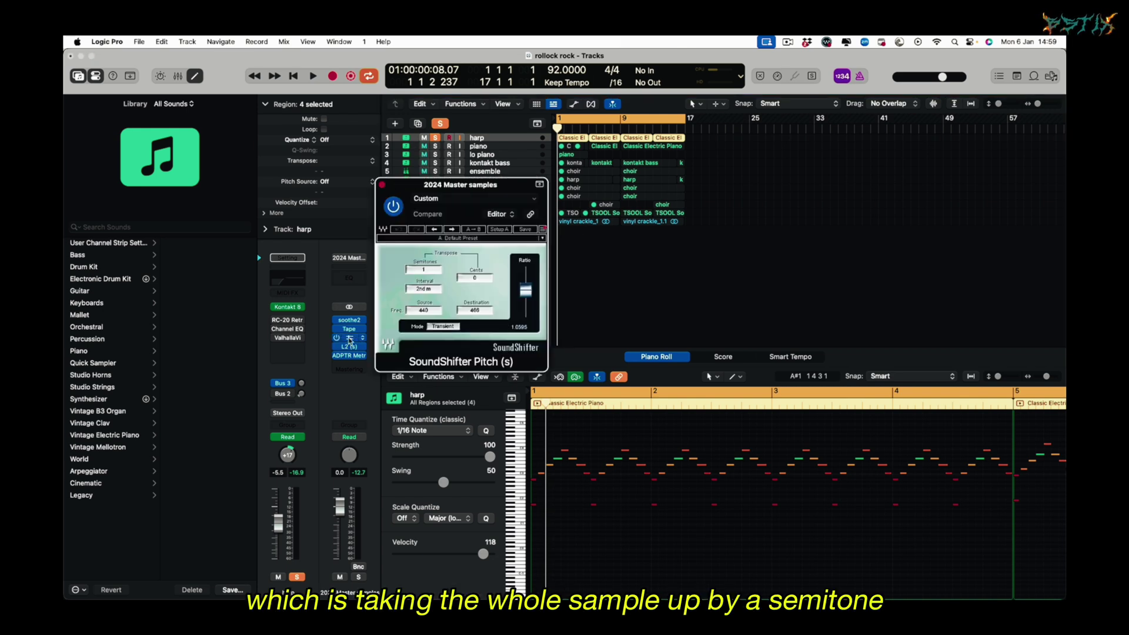
click(381, 184)
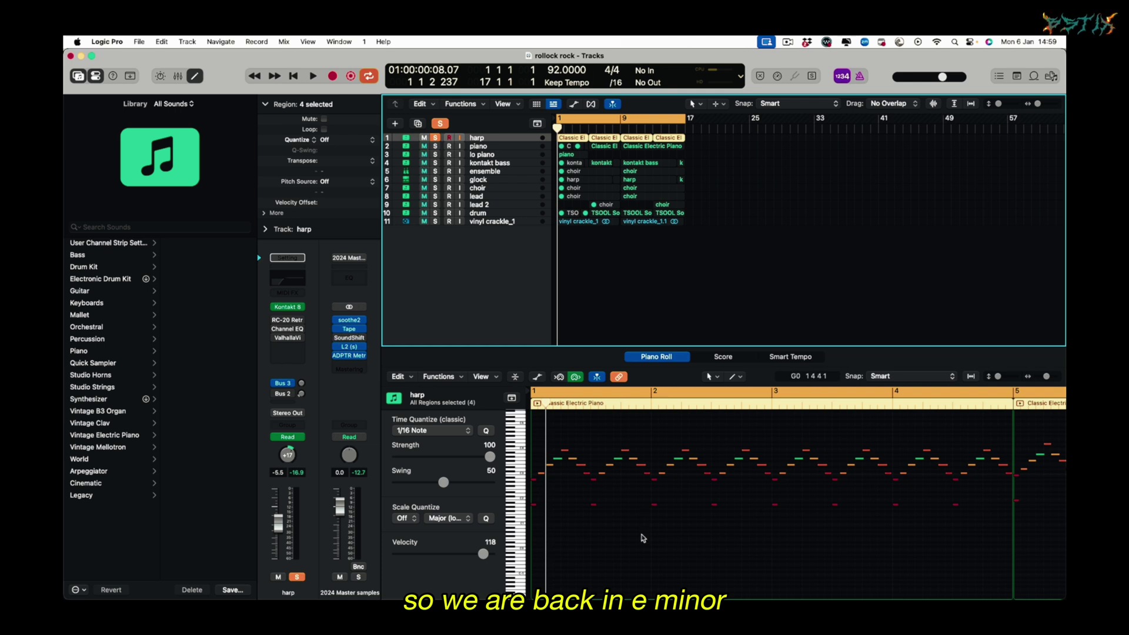
Open the Kontakt 8 instrument on the harp channel to inspect the sound it uses.
mouse_move(290, 310)
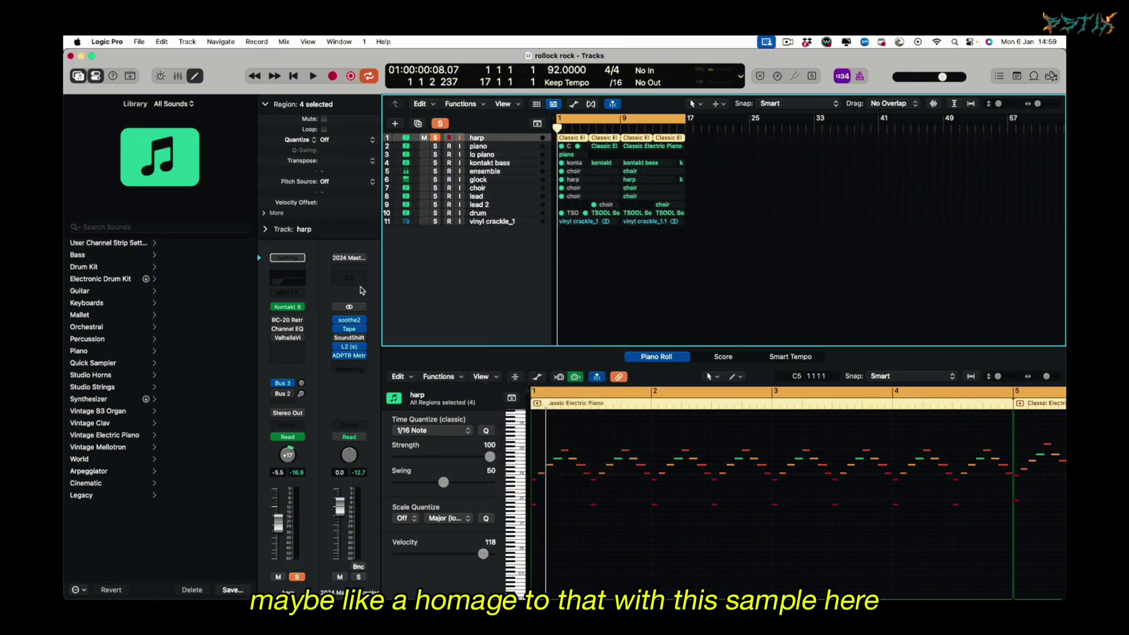
click(290, 309)
drag(684, 204, 575, 152)
click(568, 488)
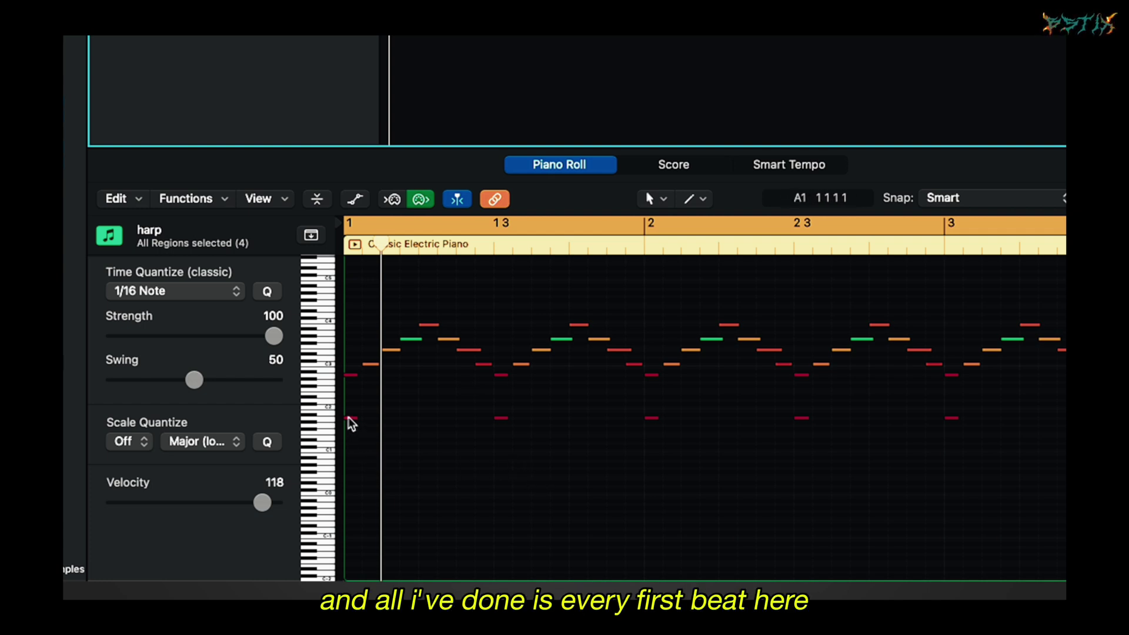
Play the soloed harp arpeggio from the first bar while following its notes in the piano roll, and stop.
mouse_move(351, 424)
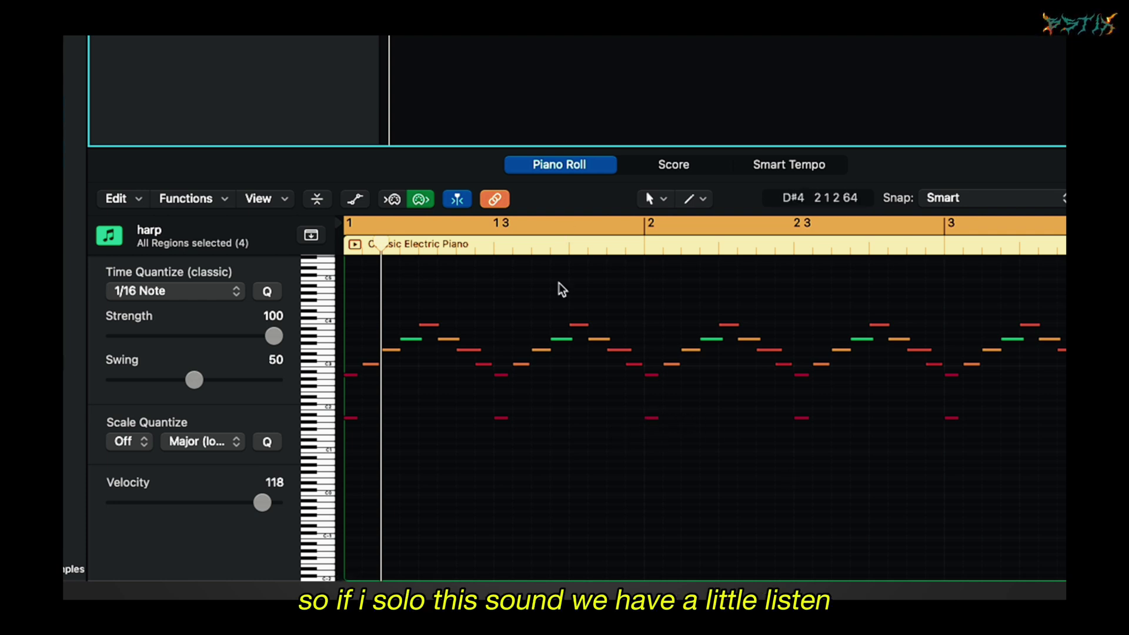
key(space)
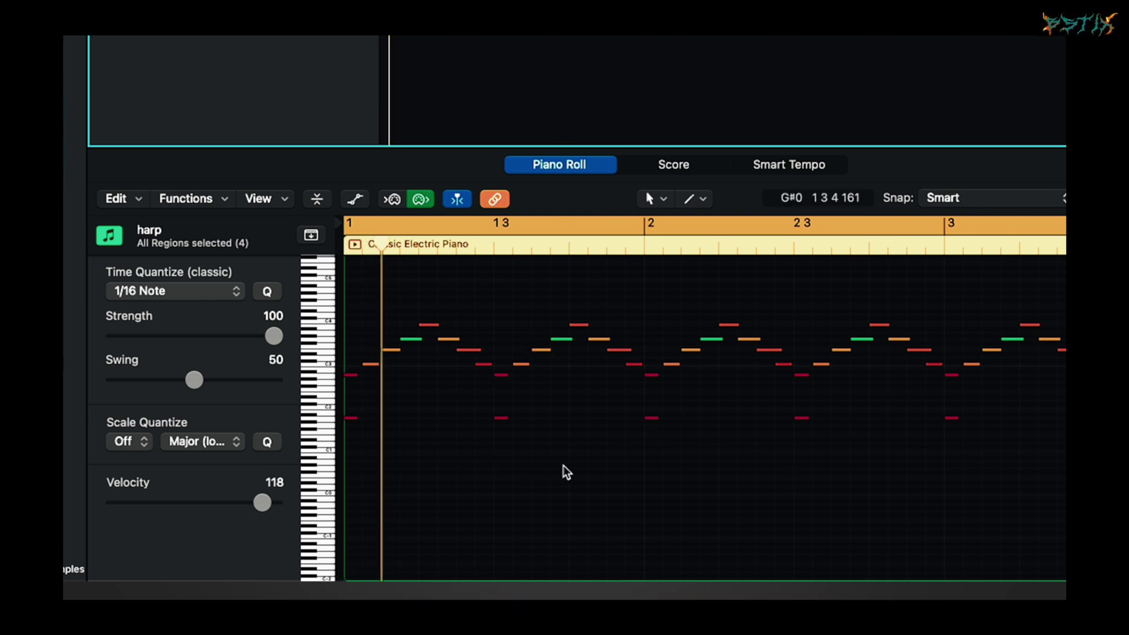
scroll(620, 439, right, 2)
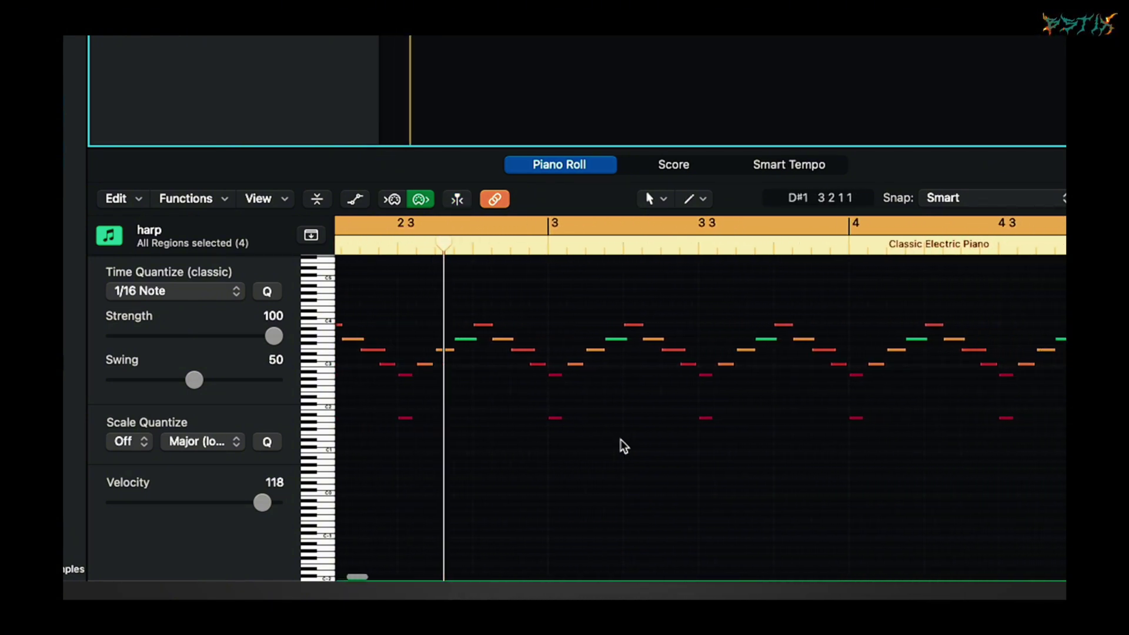
key(space)
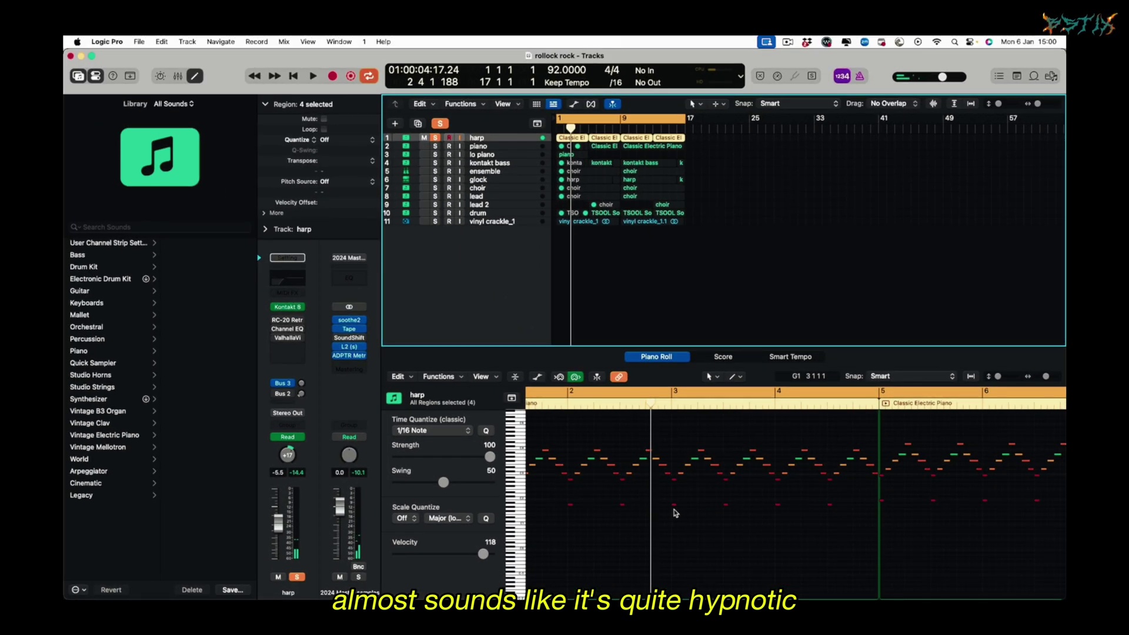
Play the harp part through the chord change at bar 5 and stop, showing the four-bar regions together.
scroll(706, 483, left, 2)
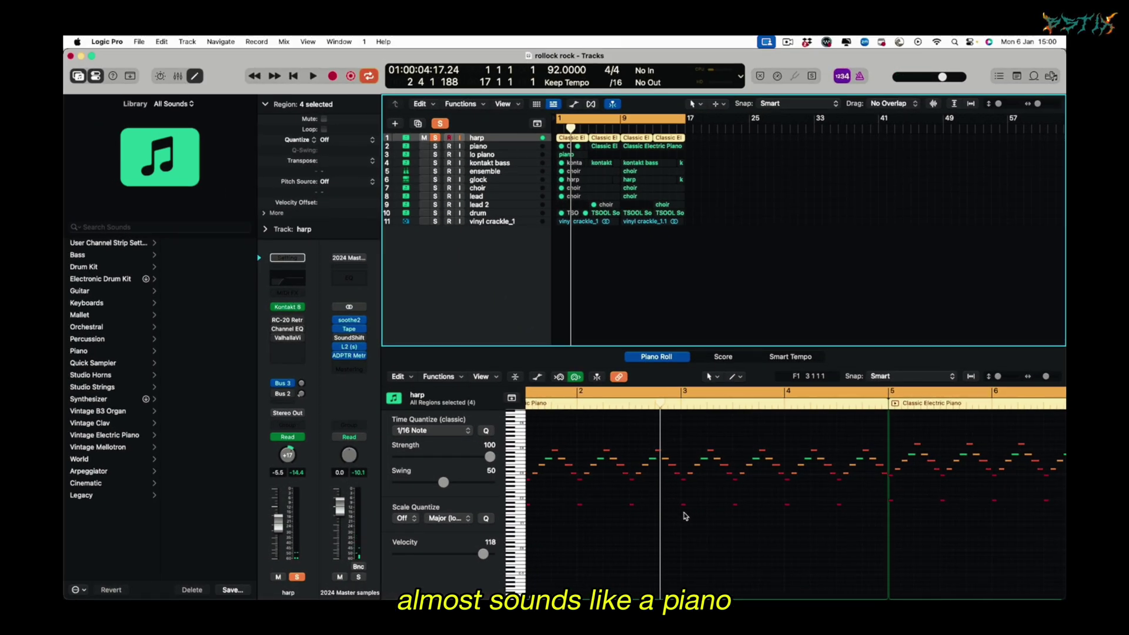
scroll(751, 453, right, 4)
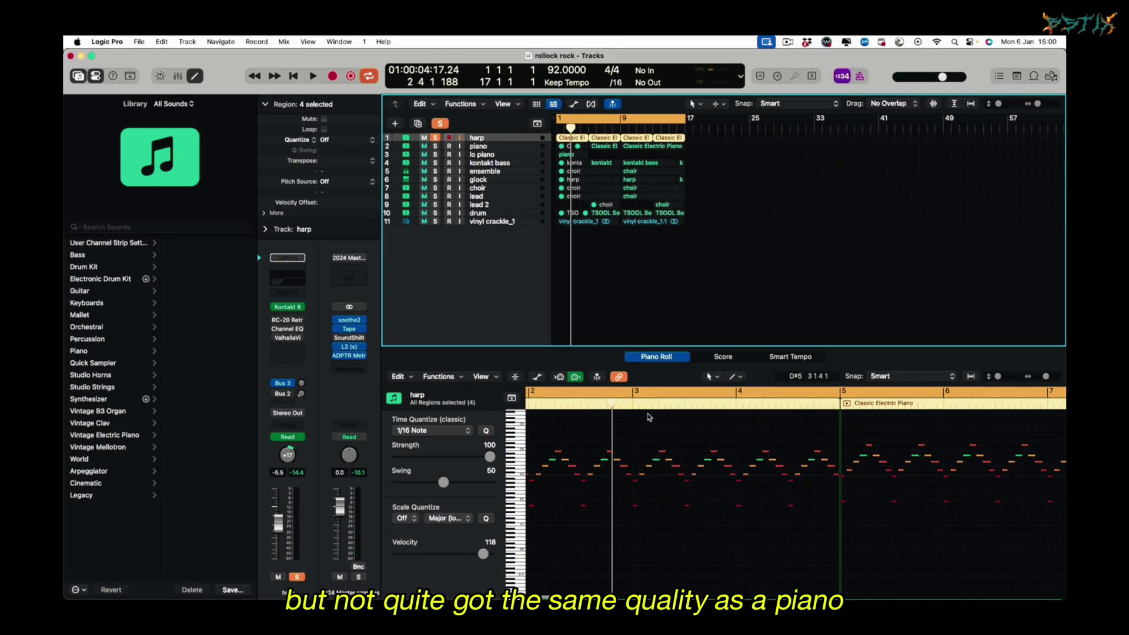
double_click(824, 404)
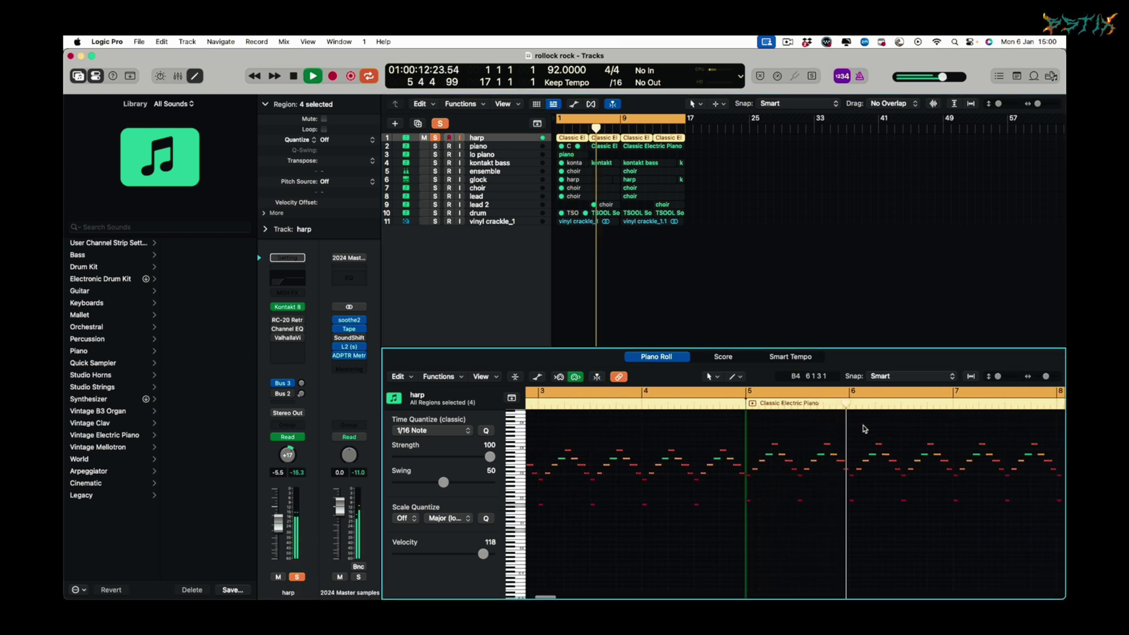
key(super+Left)
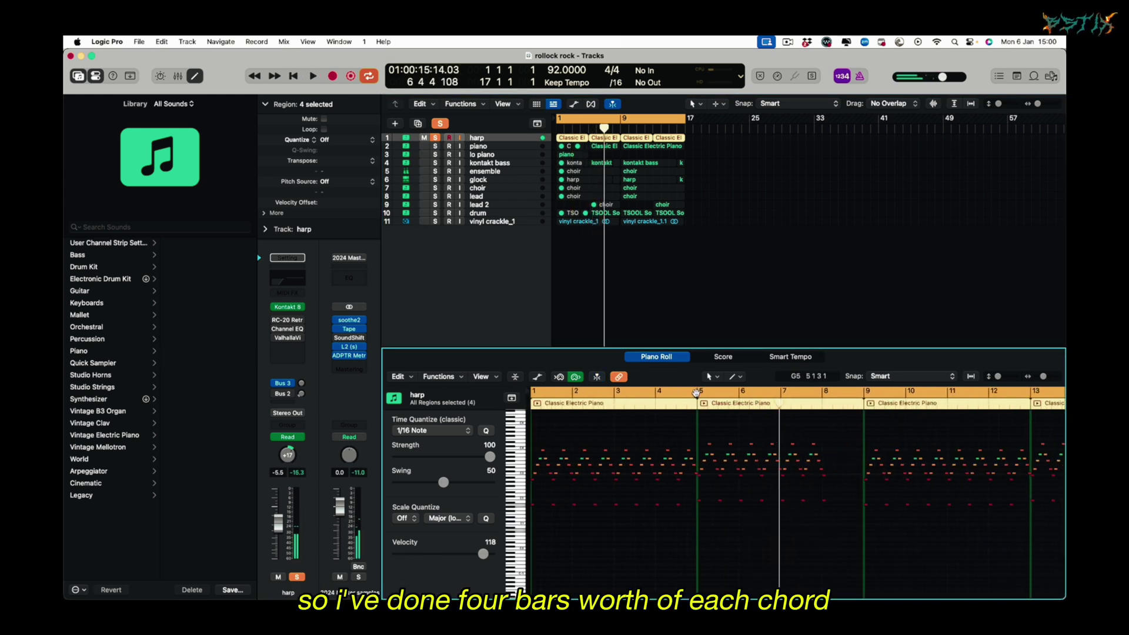
key(space)
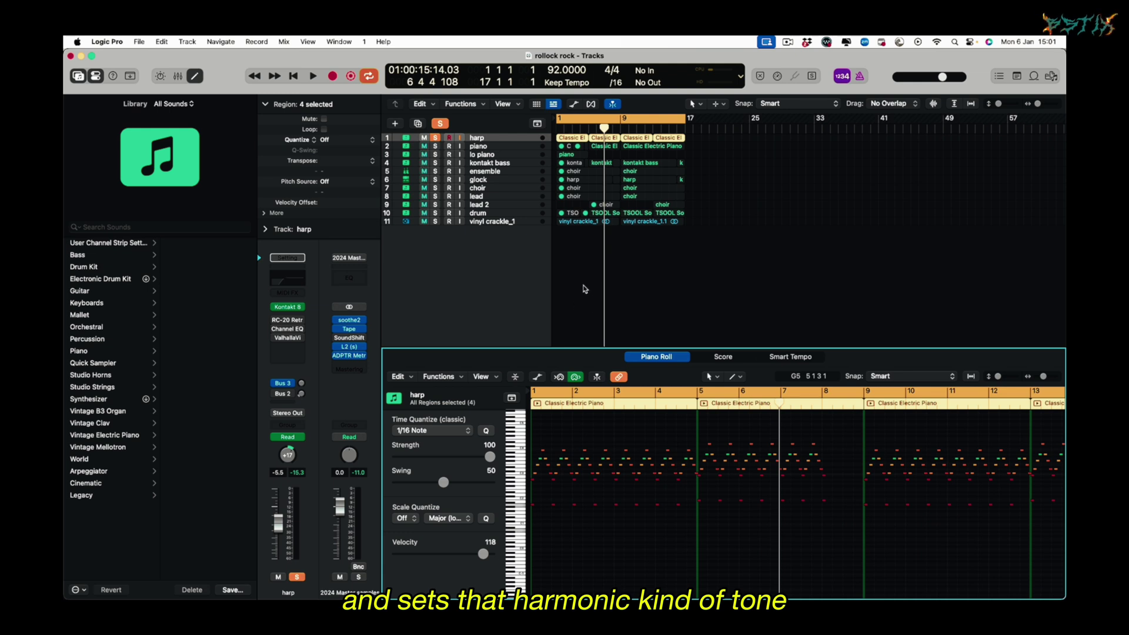
Enable and open the harp channel's RC-20 Retro Color, Channel EQ and ValhallaVintageVerb effects, play the harp with them, and close their windows.
click(290, 322)
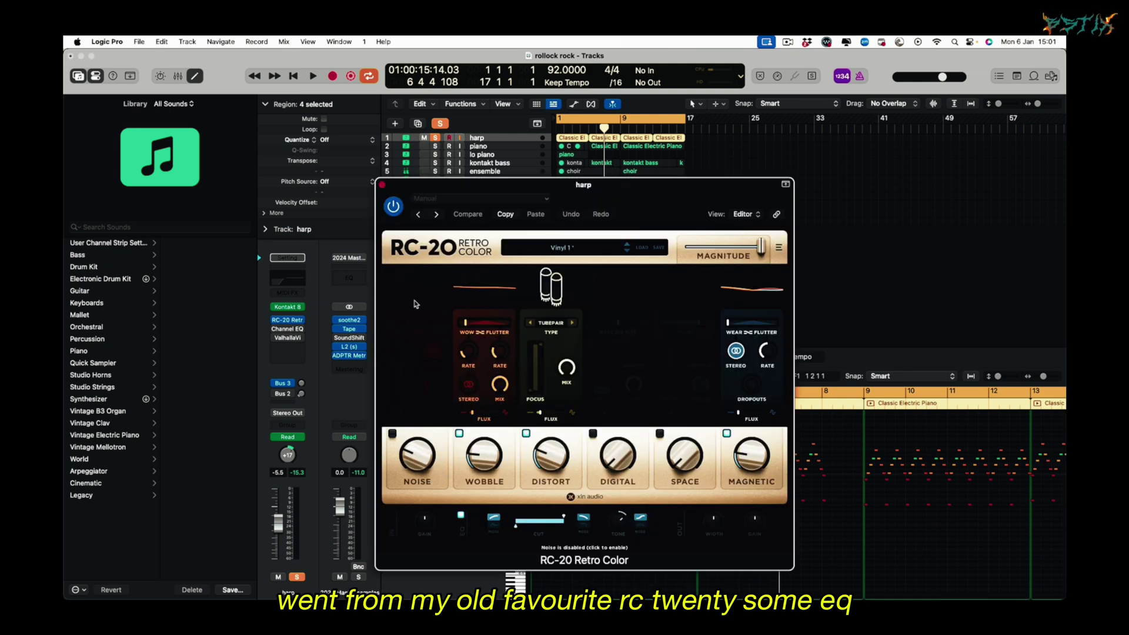
click(283, 329)
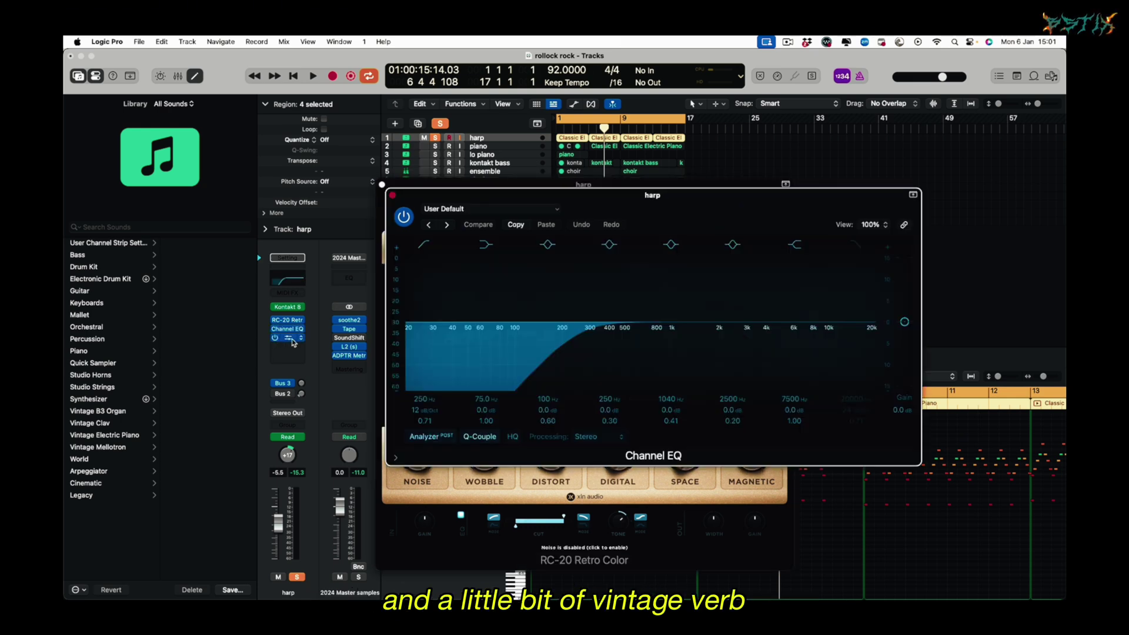
click(290, 339)
key(space)
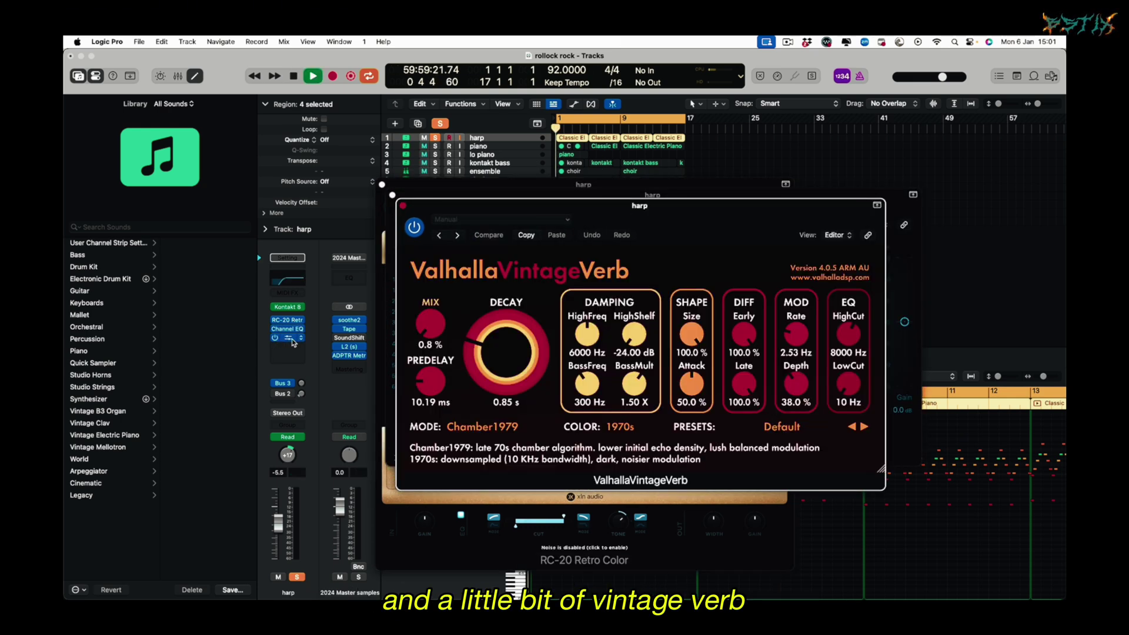
click(403, 207)
click(394, 198)
key(space)
click(382, 185)
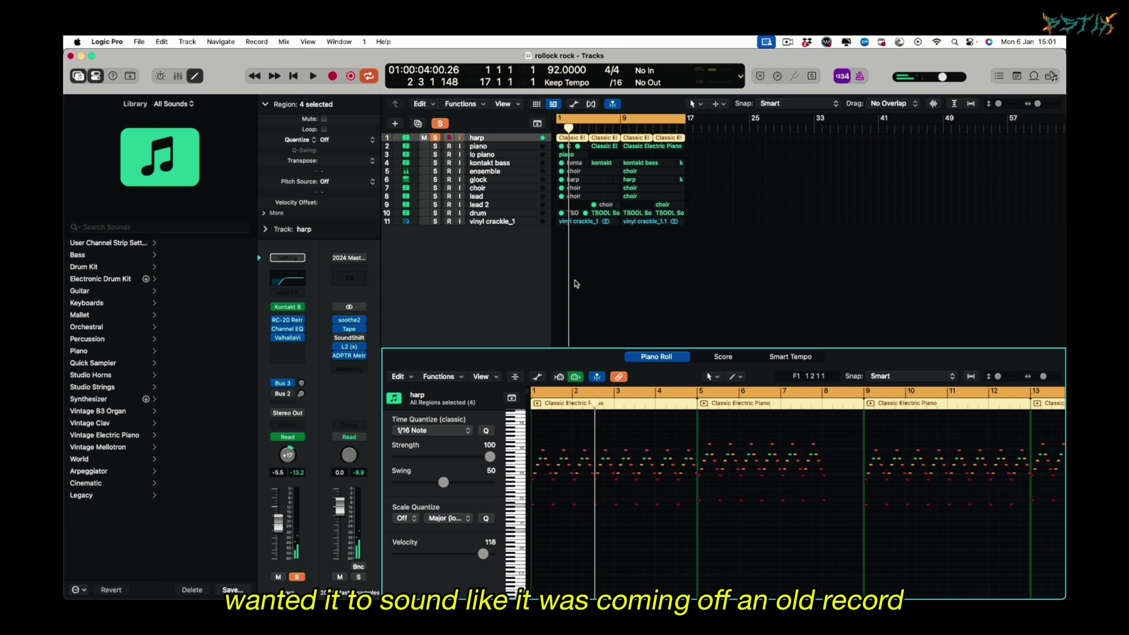
Solo the piano track alongside the harp and select it to show its regions in the piano roll.
scroll(570, 235, up, 3)
click(494, 165)
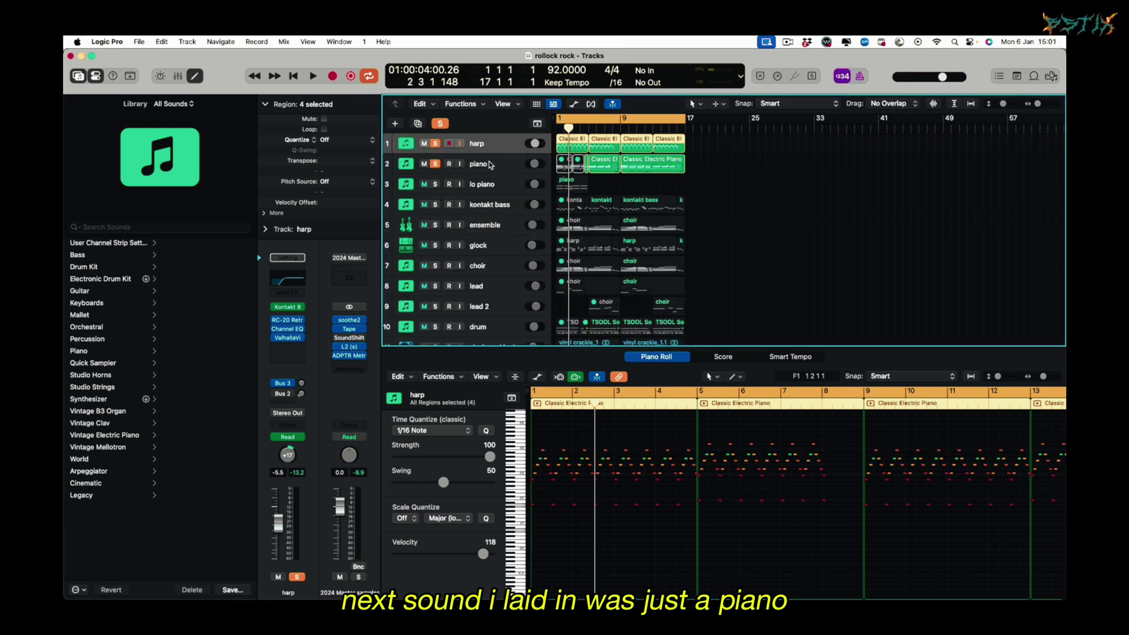
scroll(594, 162, up, 5)
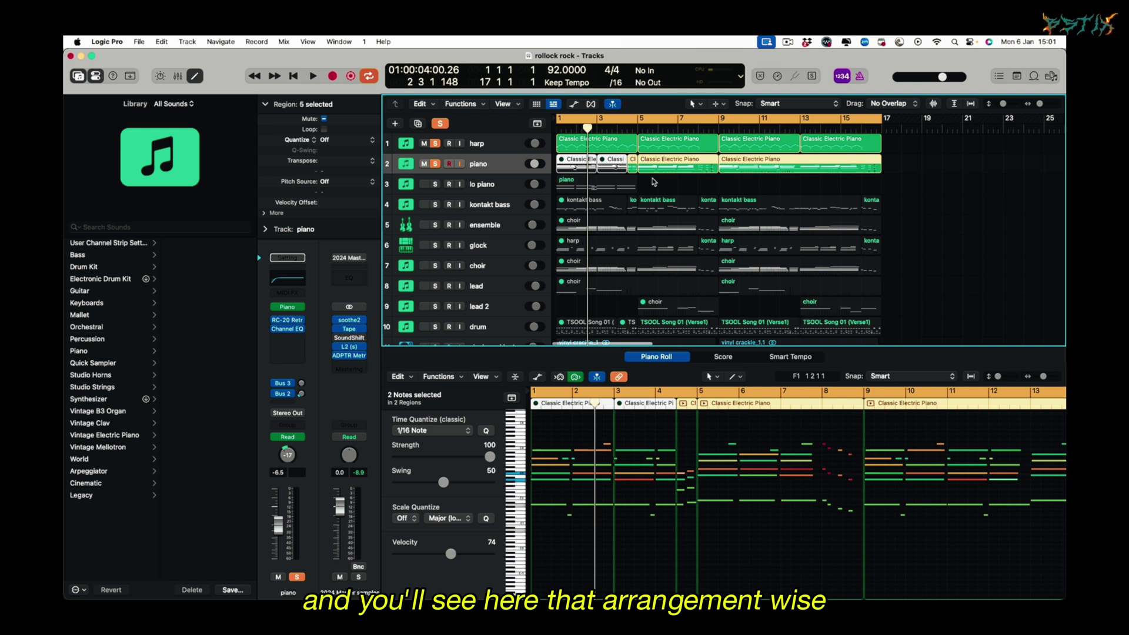
Turn off all track solos and reduce the track height so all eleven tracks fit in the arrangement.
click(652, 182)
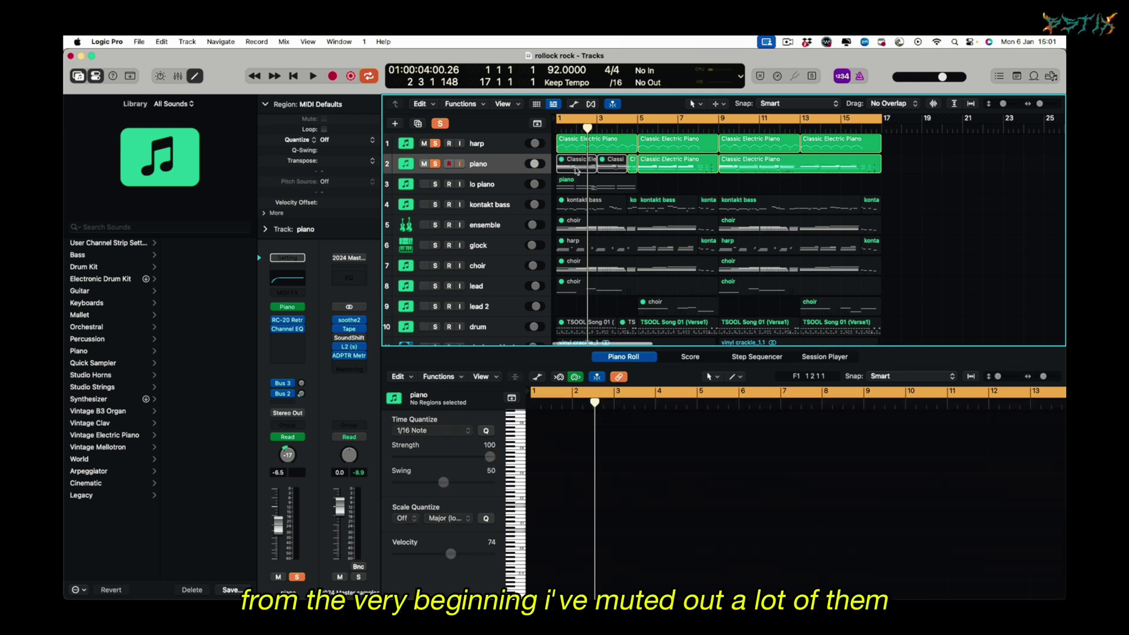
click(440, 124)
scroll(1052, 147, down, 5)
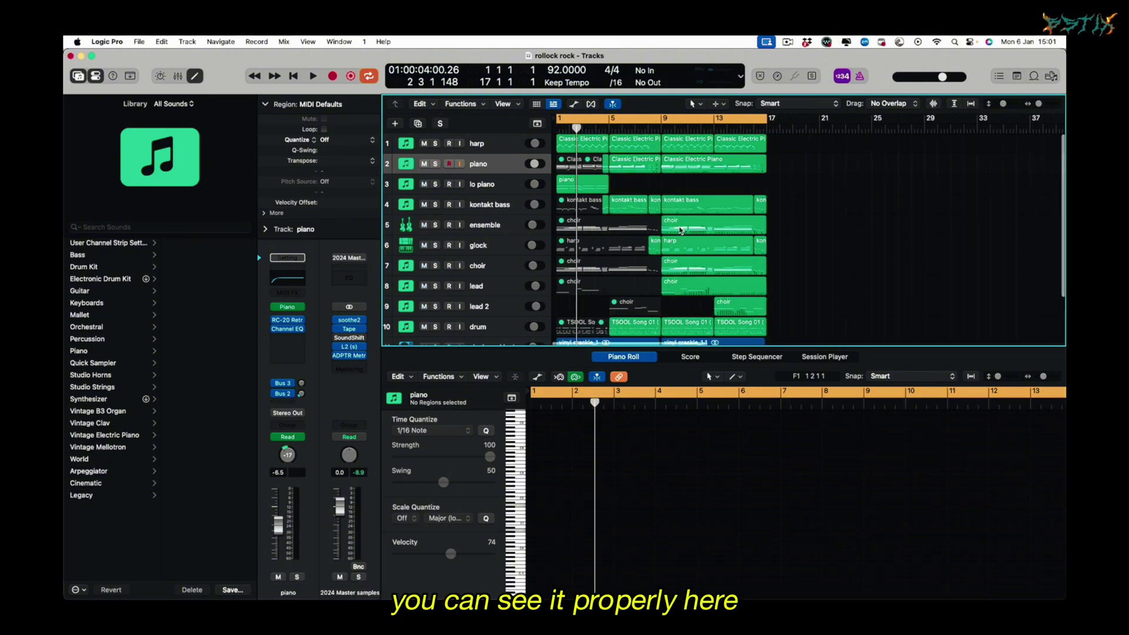
drag(1005, 104, 1001, 104)
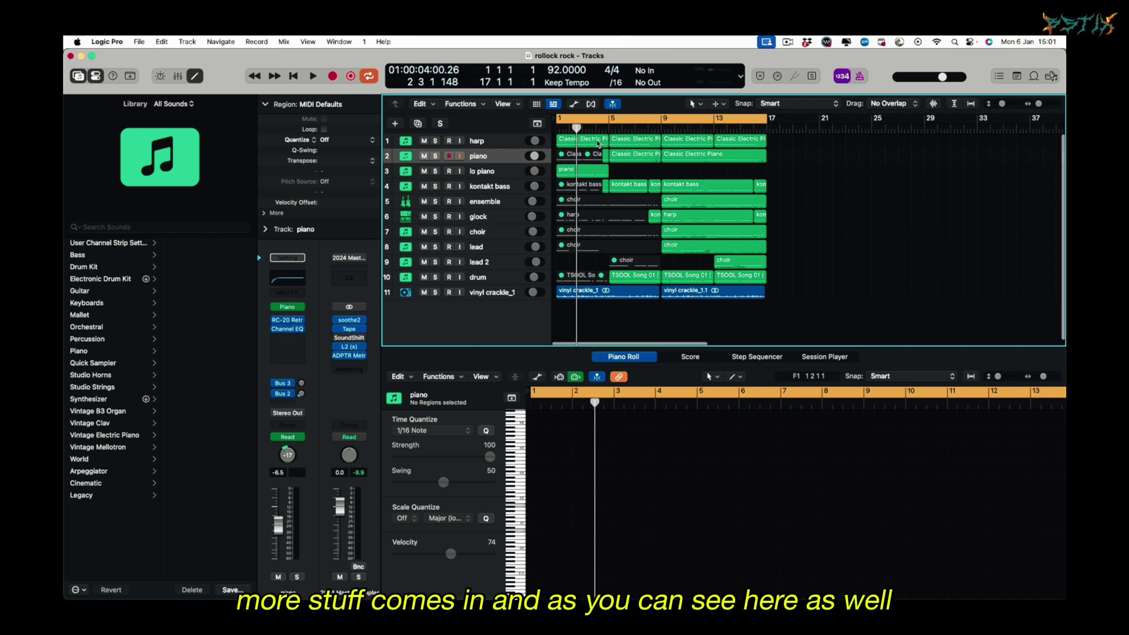
Examine the arrangement across bars 1 to 16 and place the playhead at bar 5.
scroll(598, 143, up, 3)
scroll(612, 130, left, 3)
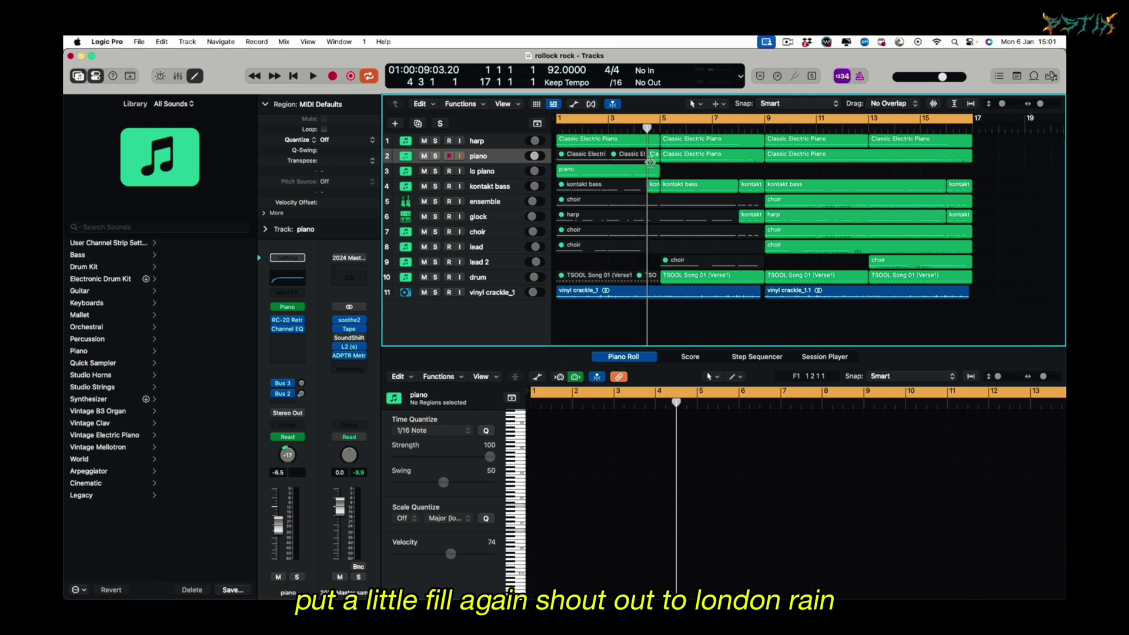
click(662, 128)
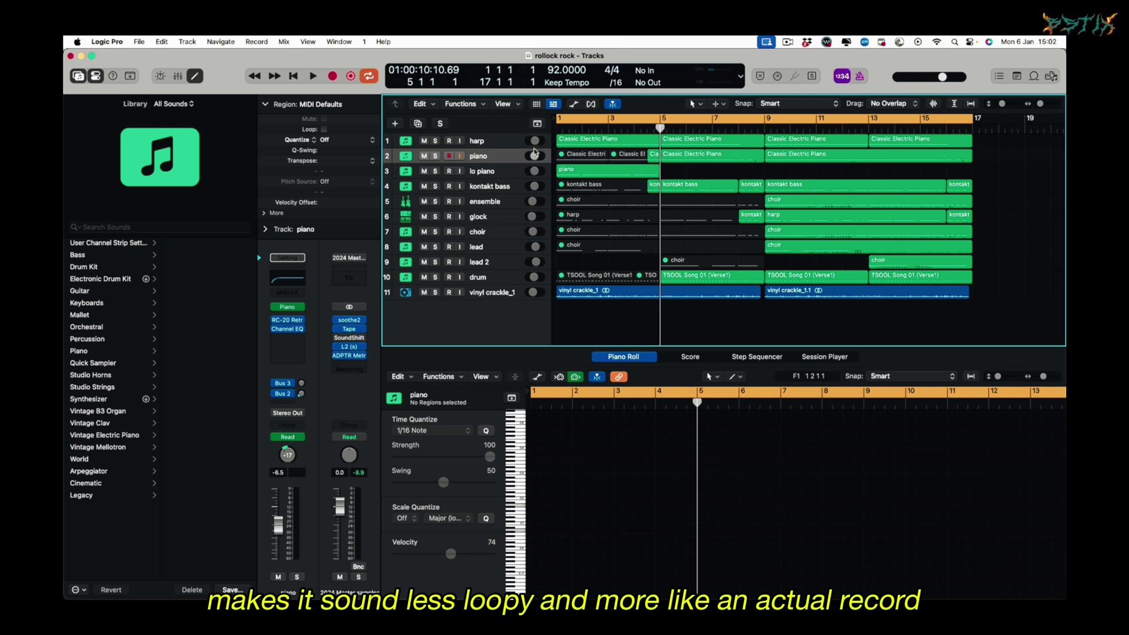
Select the lo piano region and view its Studio Piano instrument and RC-20 Retro Color effect, closing each window.
click(588, 170)
click(651, 128)
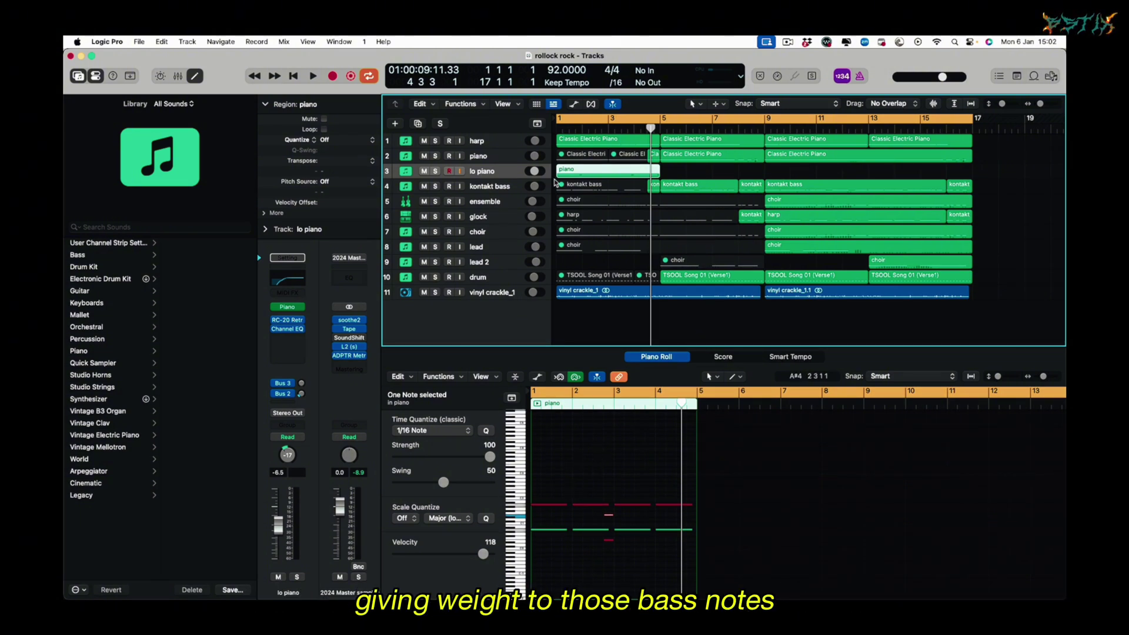
click(287, 306)
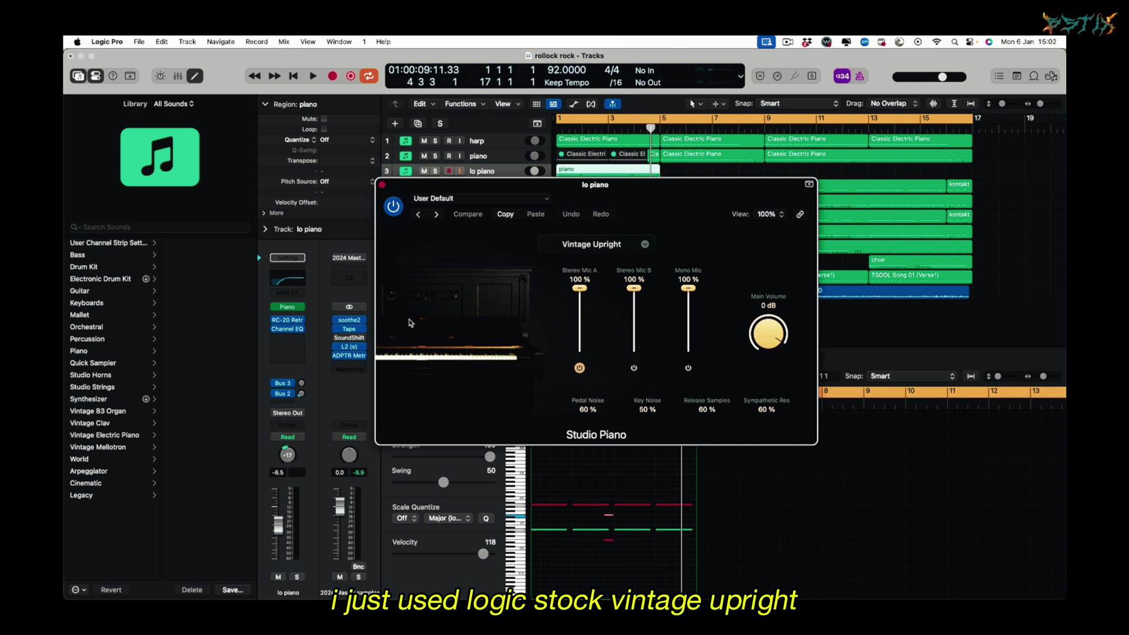
click(382, 186)
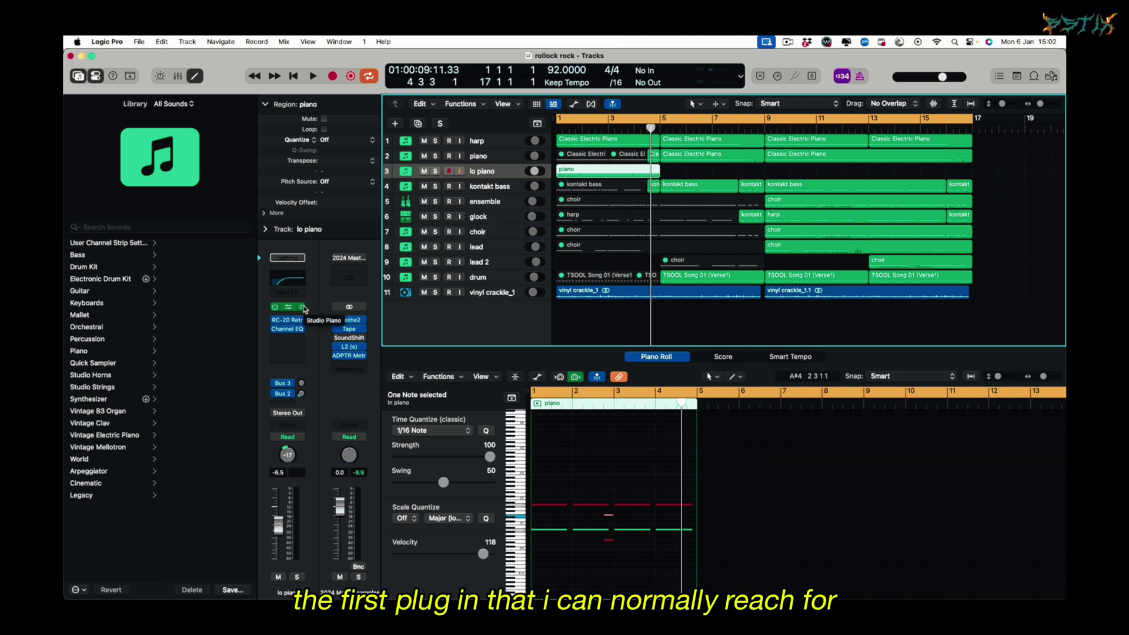
click(287, 320)
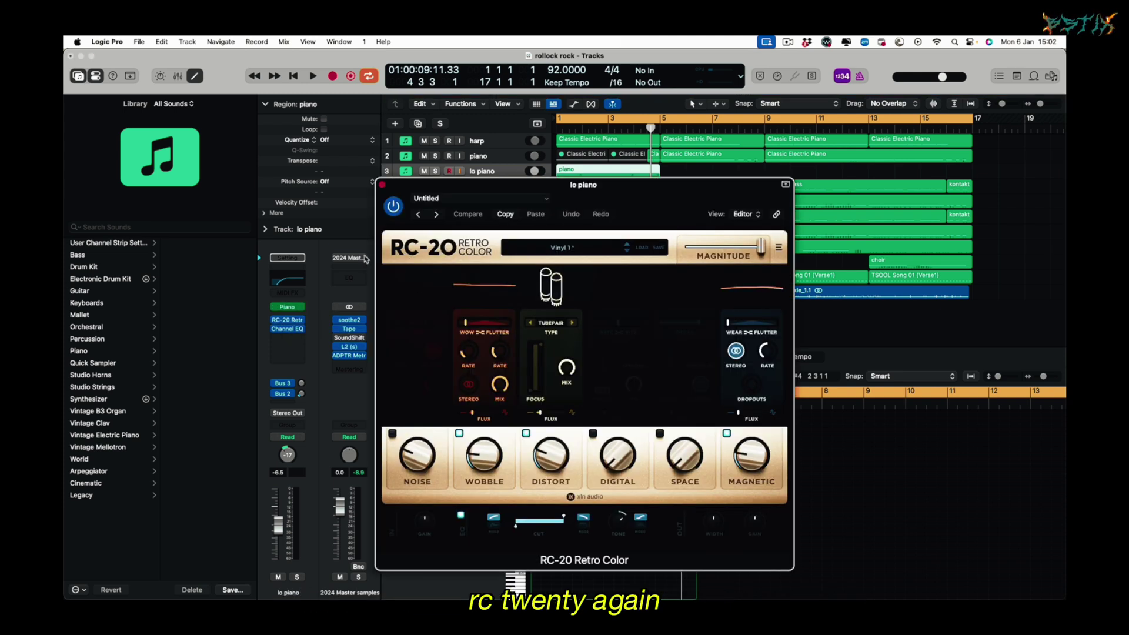
click(384, 186)
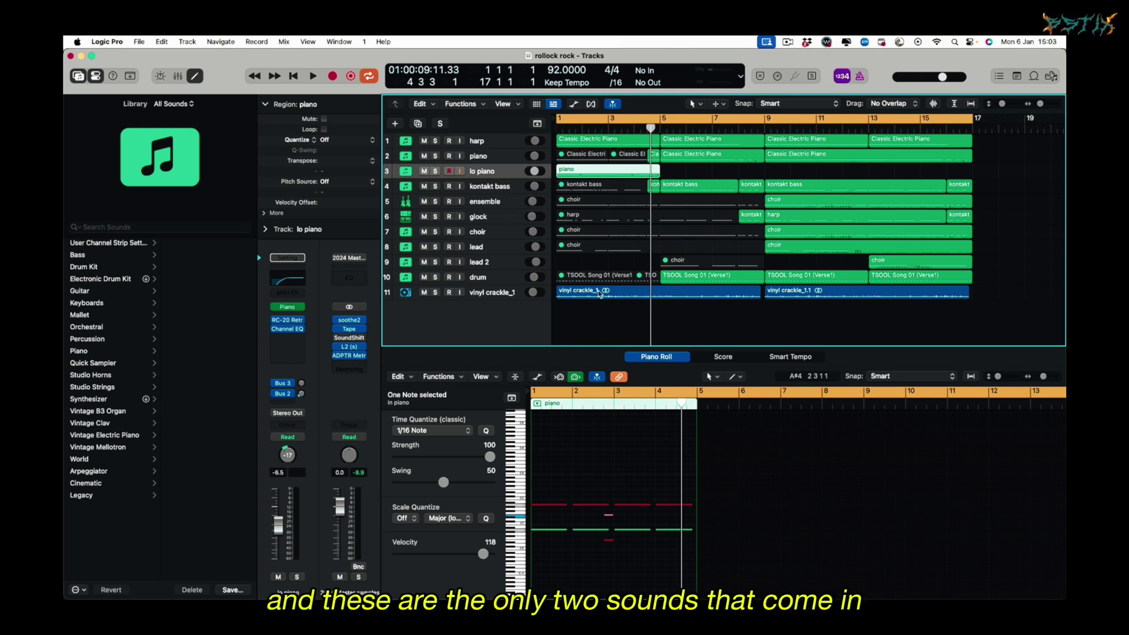
Shorten the cycle range to end at bar 5 and select the first low bass note of the lo piano region.
click(590, 322)
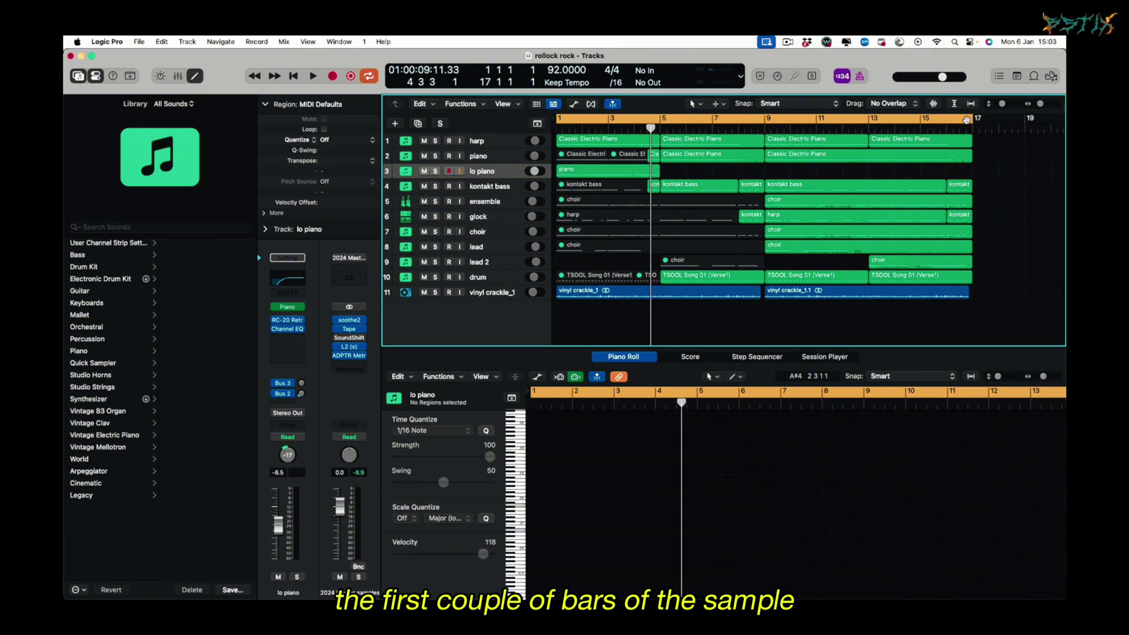
drag(971, 120, 663, 119)
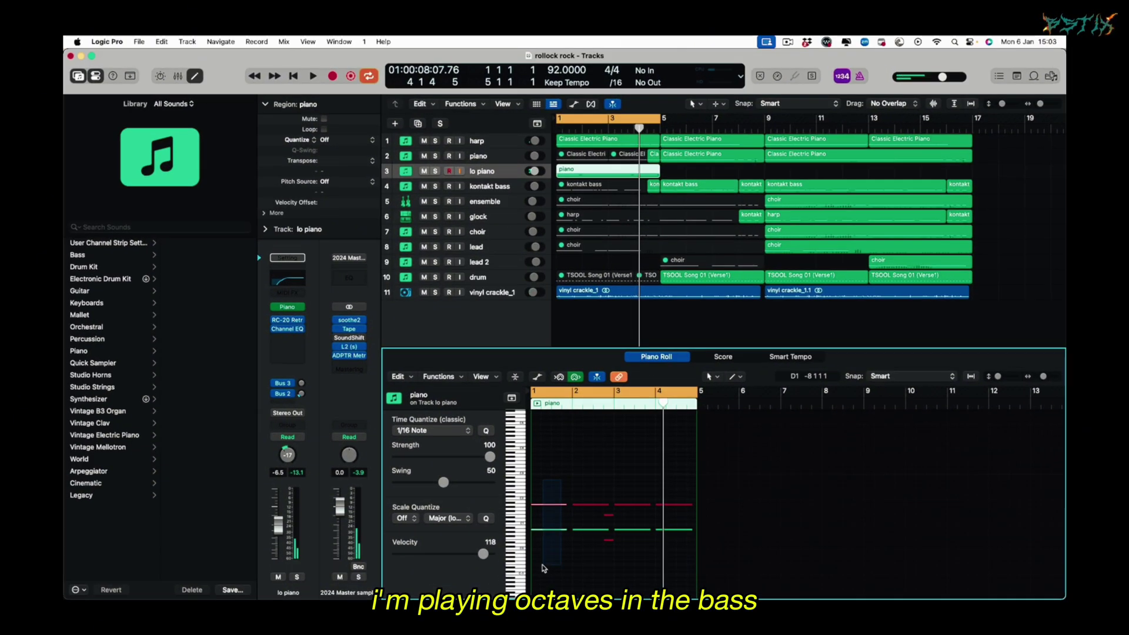
click(552, 314)
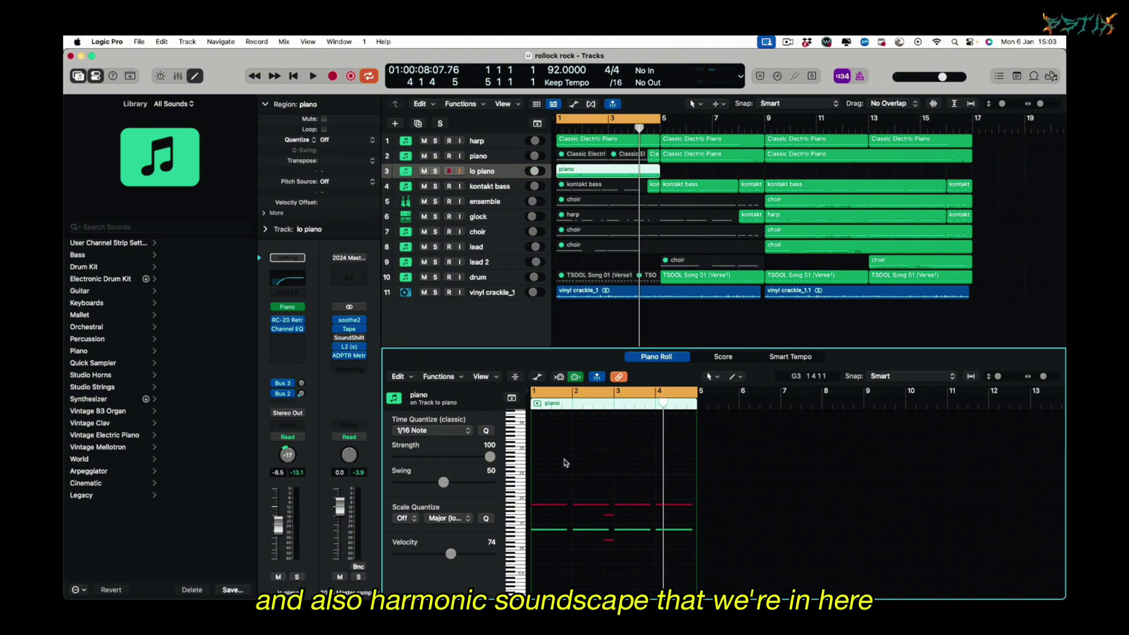
click(547, 529)
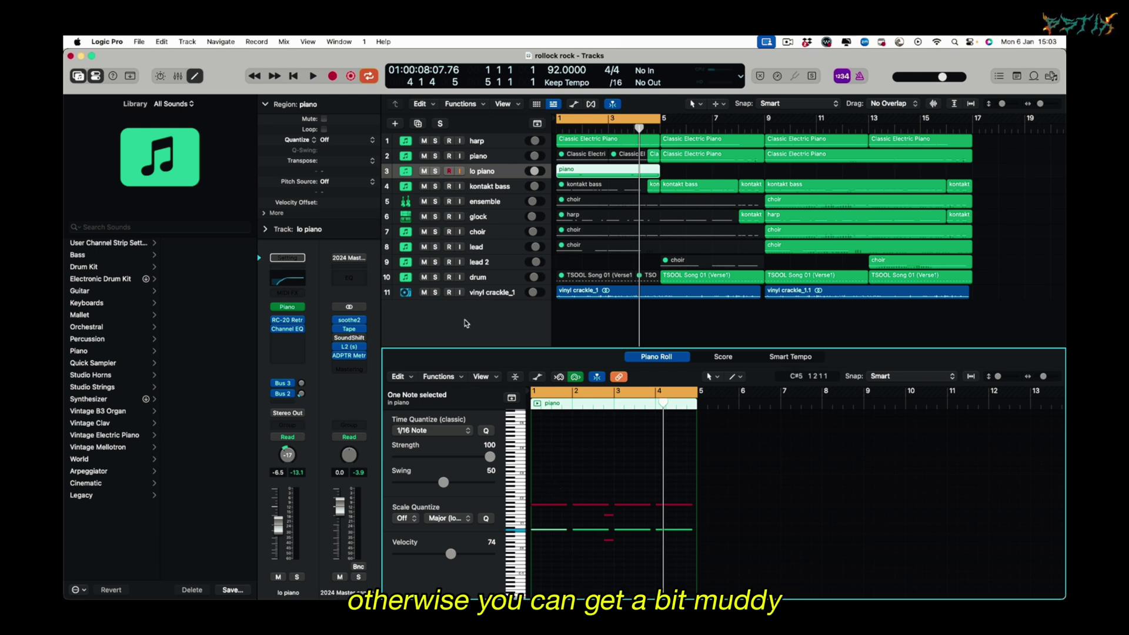
View and close the lo piano's Channel EQ, and select the harp track to show its first region.
click(287, 280)
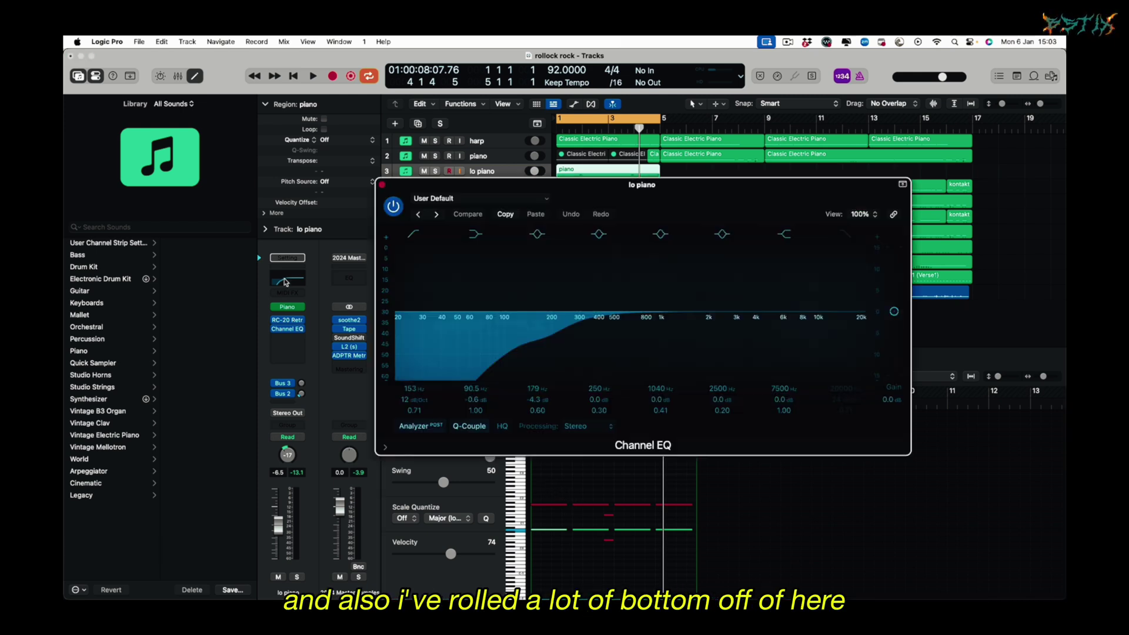
click(381, 185)
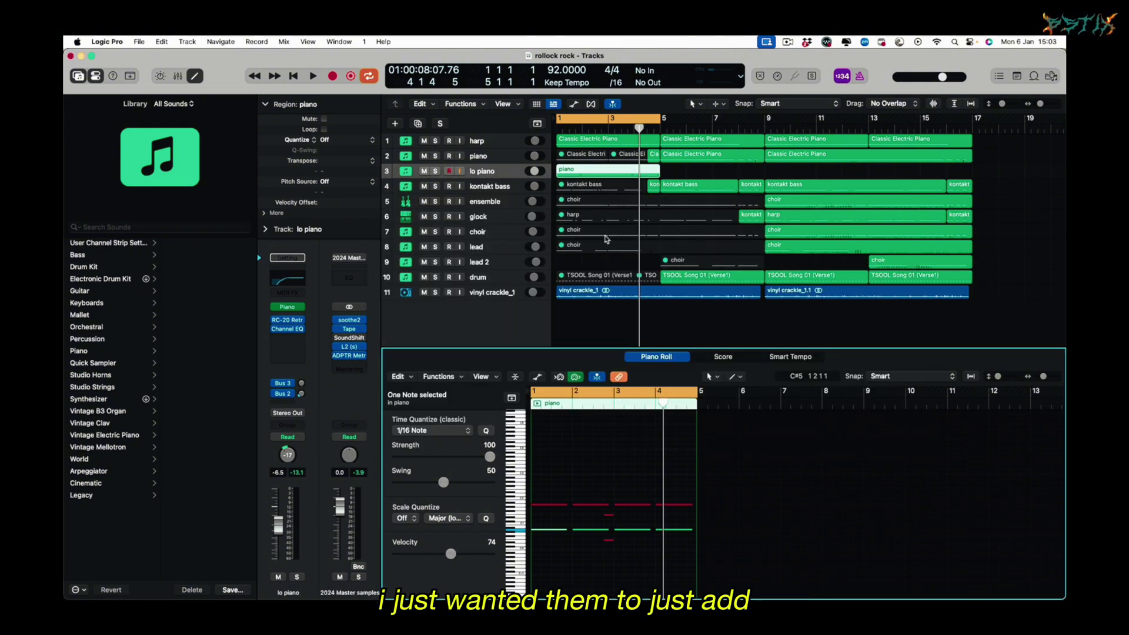
click(489, 141)
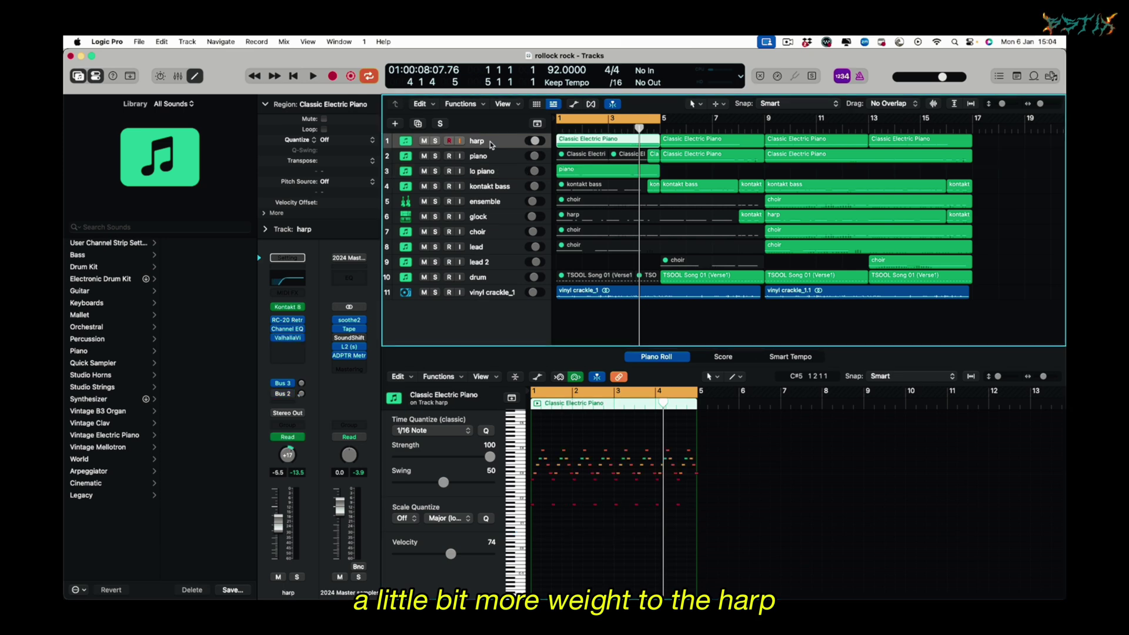
Set the cycle range from bar 4 to bar 9 and examine the piano's four-note passing chord leading into bar 5.
drag(638, 121, 780, 127)
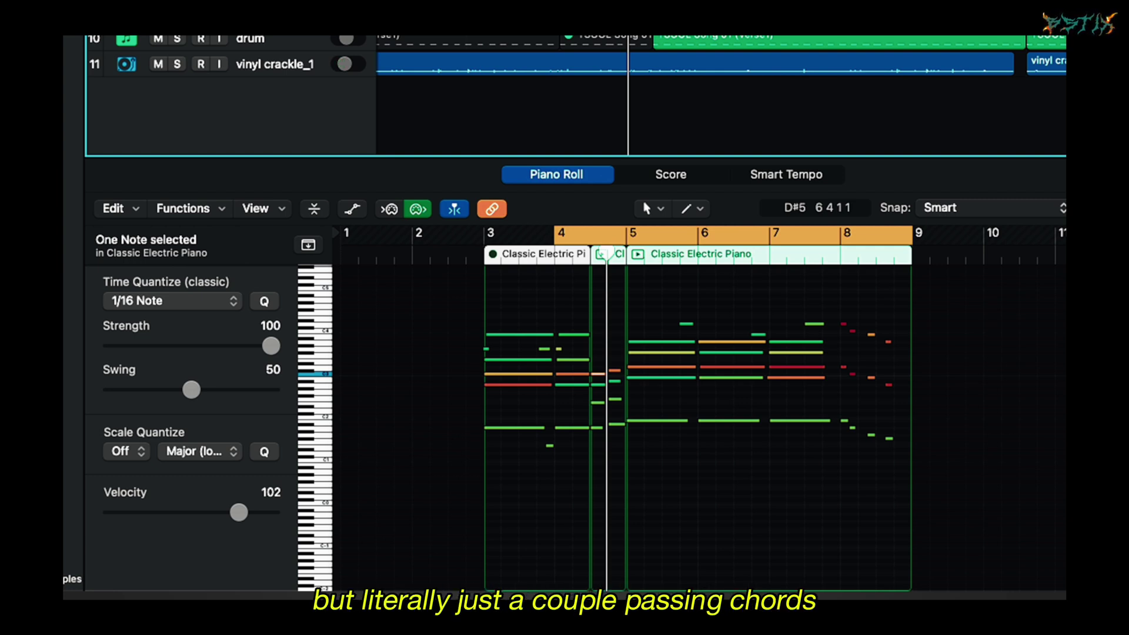
scroll(619, 305, up, 5)
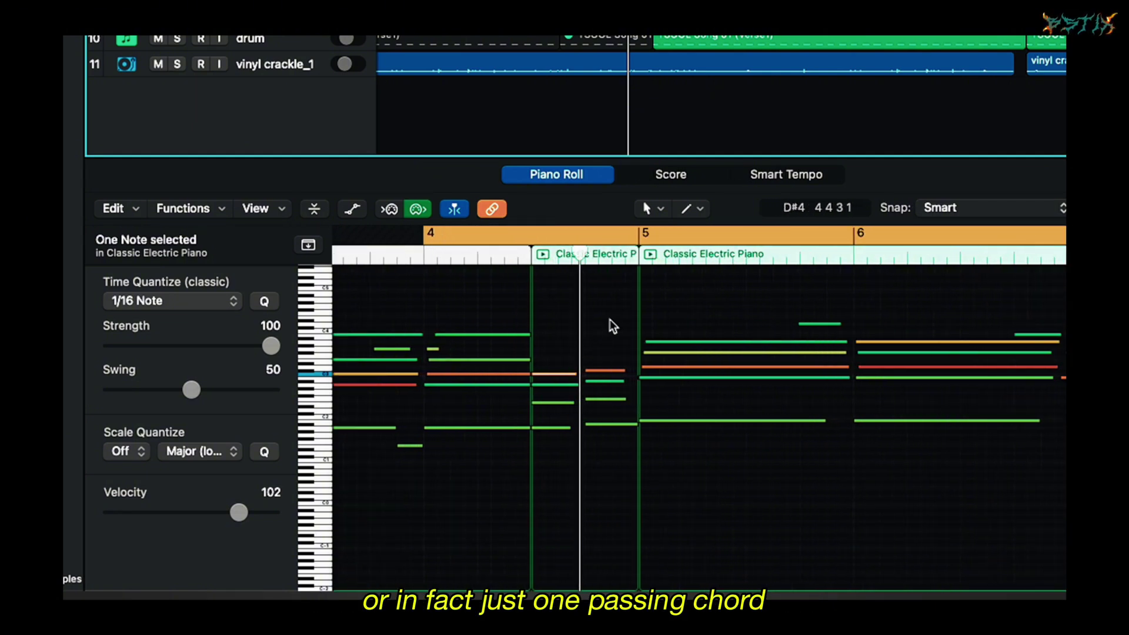
drag(602, 345, 609, 425)
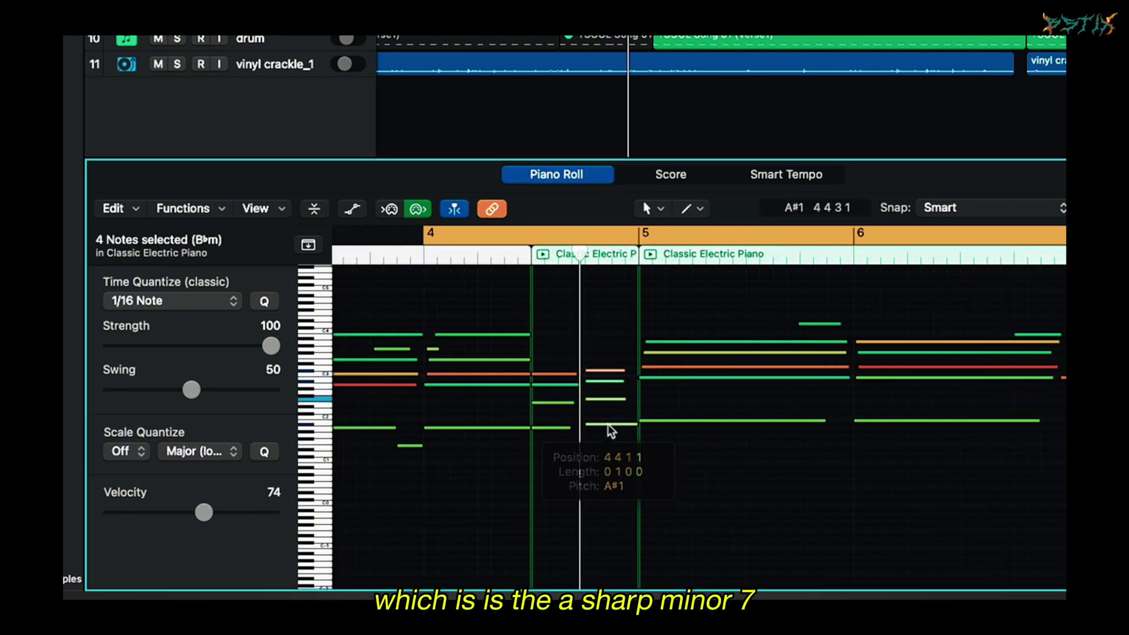
click(613, 442)
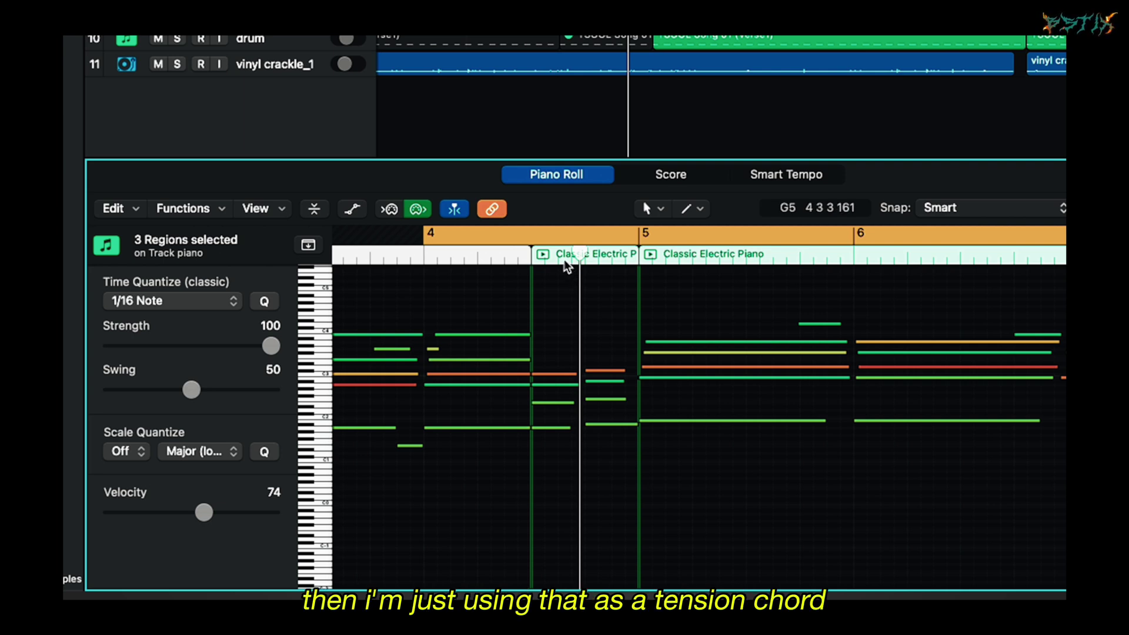
click(639, 257)
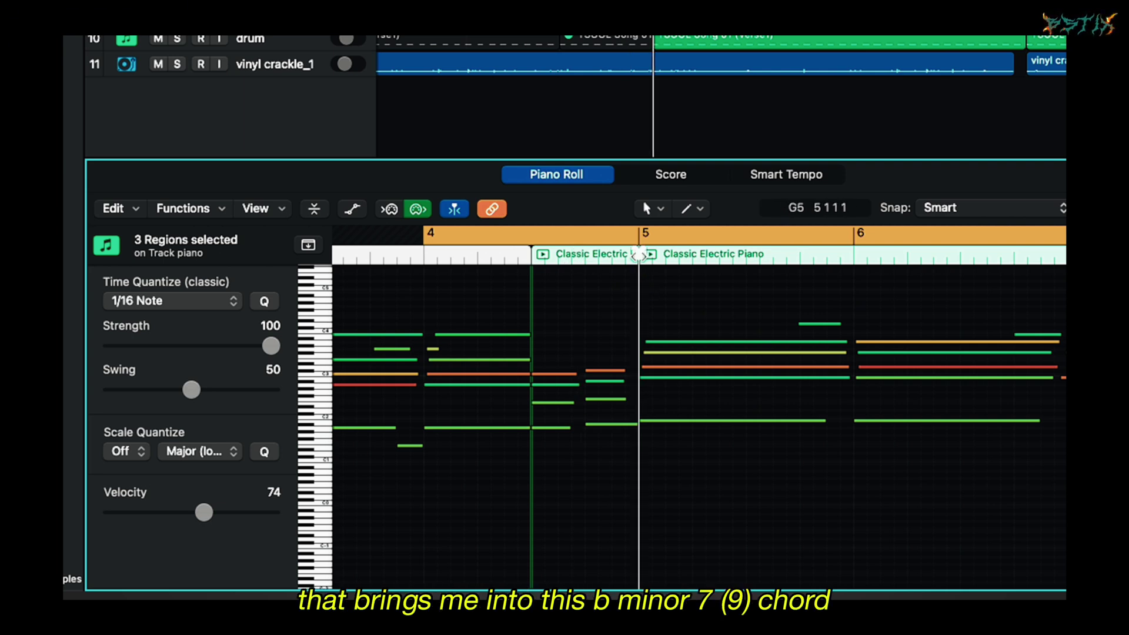
click(662, 421)
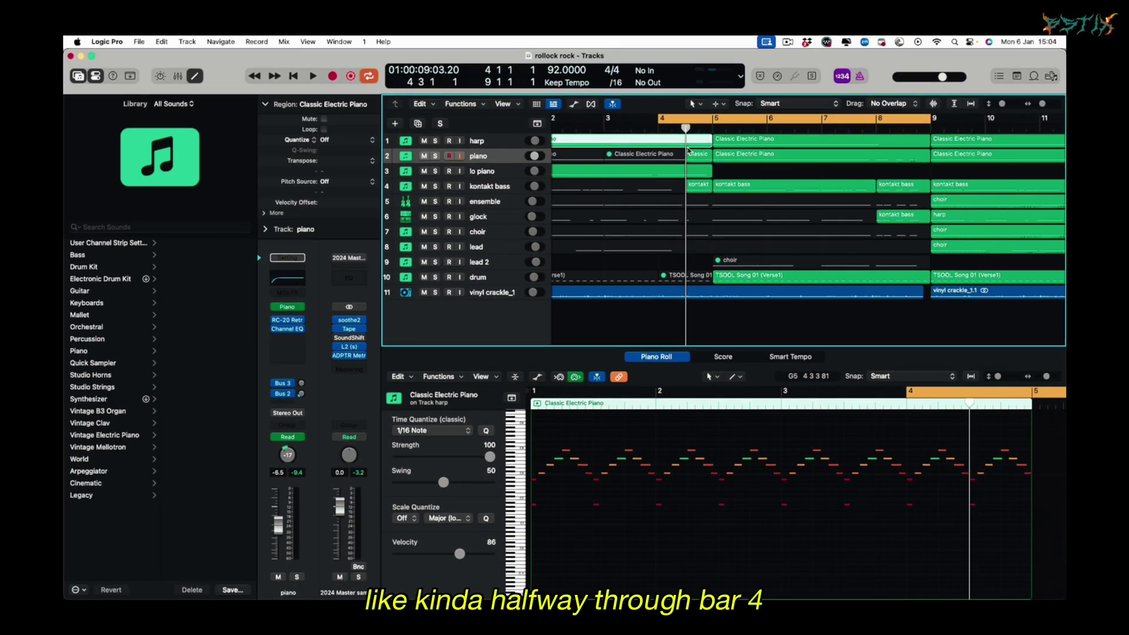
Select the short kontakt bass region just before bar 5, play the arrangement from bar 4, and stop.
click(695, 185)
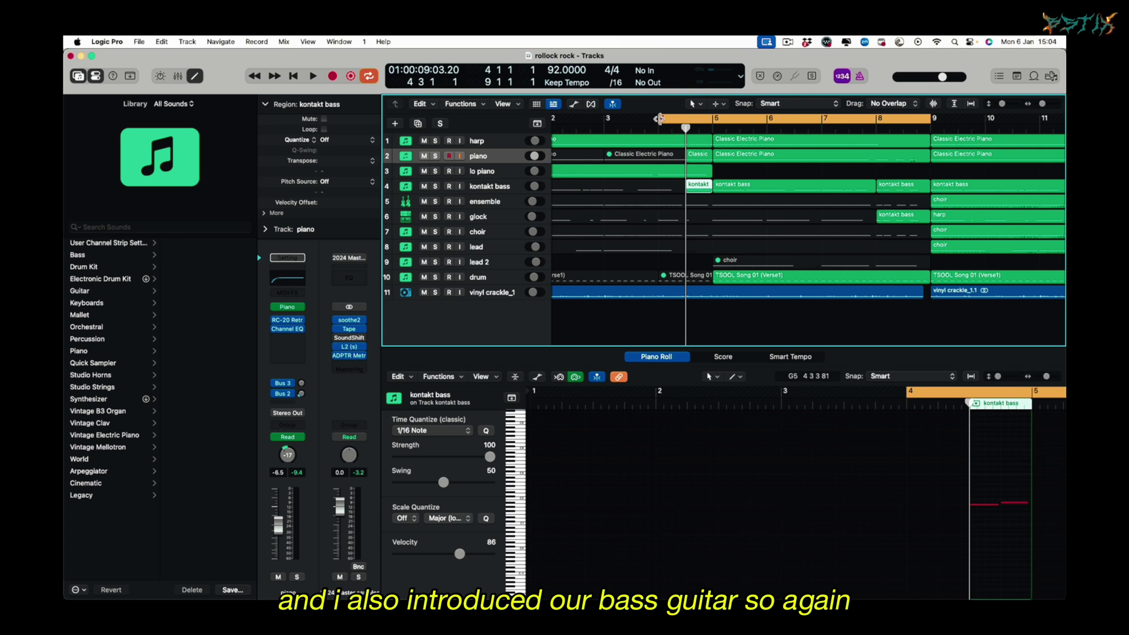
key(space)
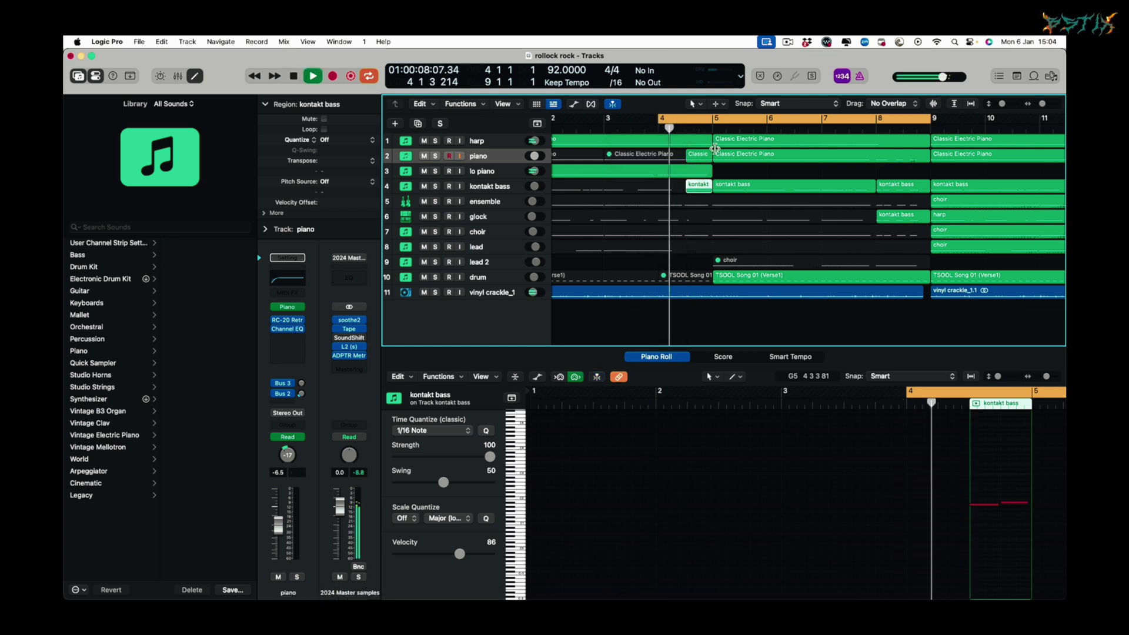
key(space)
Place the playhead at bar 5 and select the short piano and kontakt bass regions just before it in turn.
key(z)
click(673, 124)
click(666, 154)
click(665, 187)
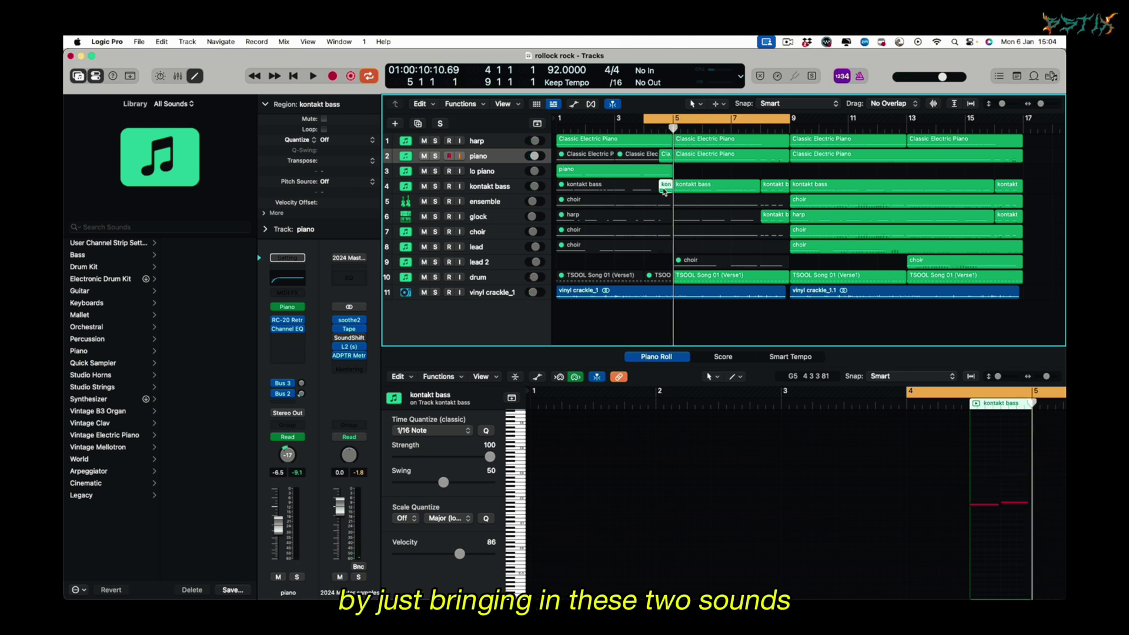
Move the cycle start to bar 5 and select the lo piano region to show its notes in the piano roll.
scroll(641, 179, right, 2)
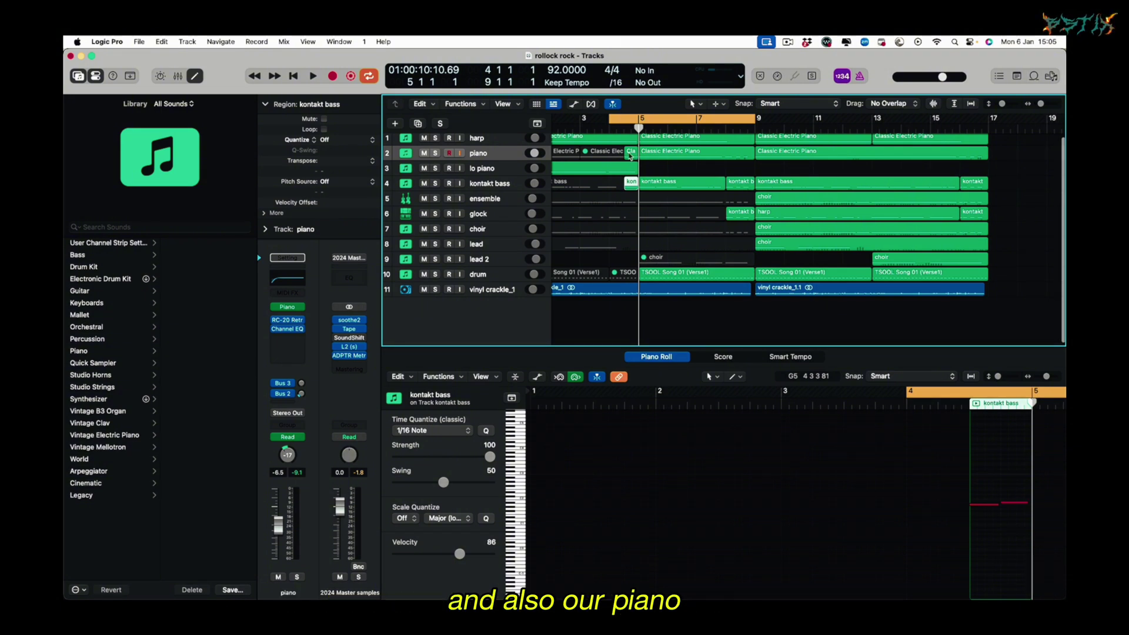
click(630, 151)
scroll(955, 501, down, 3)
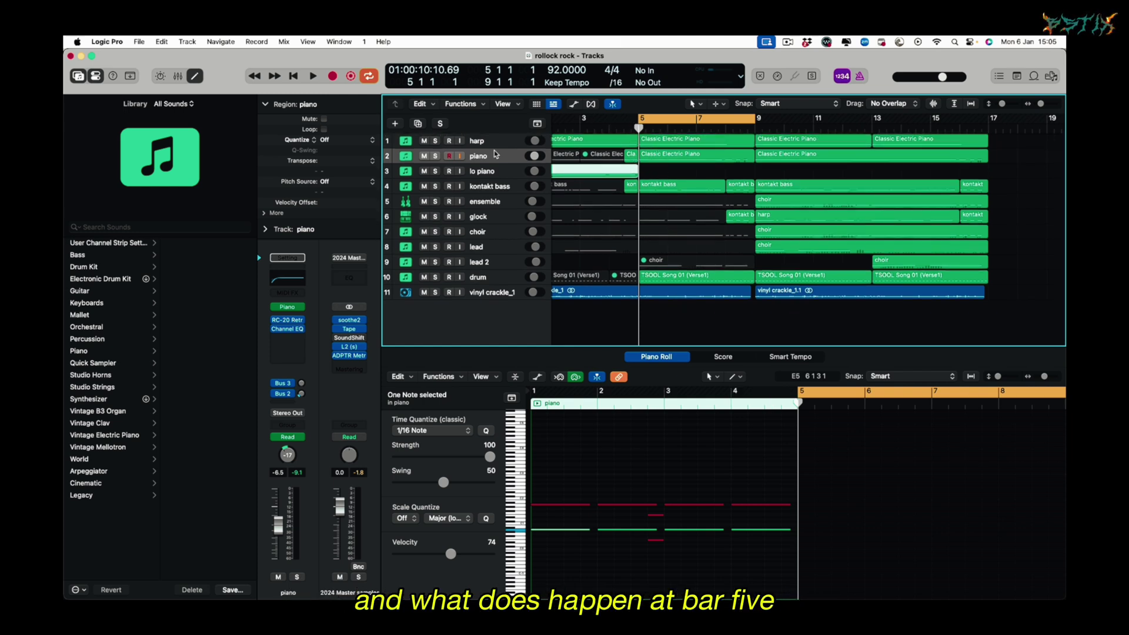
Select the piano region spanning bars 5 to 9, and view and close its Studio Piano Vintage Upright instrument.
click(642, 154)
click(671, 169)
click(668, 159)
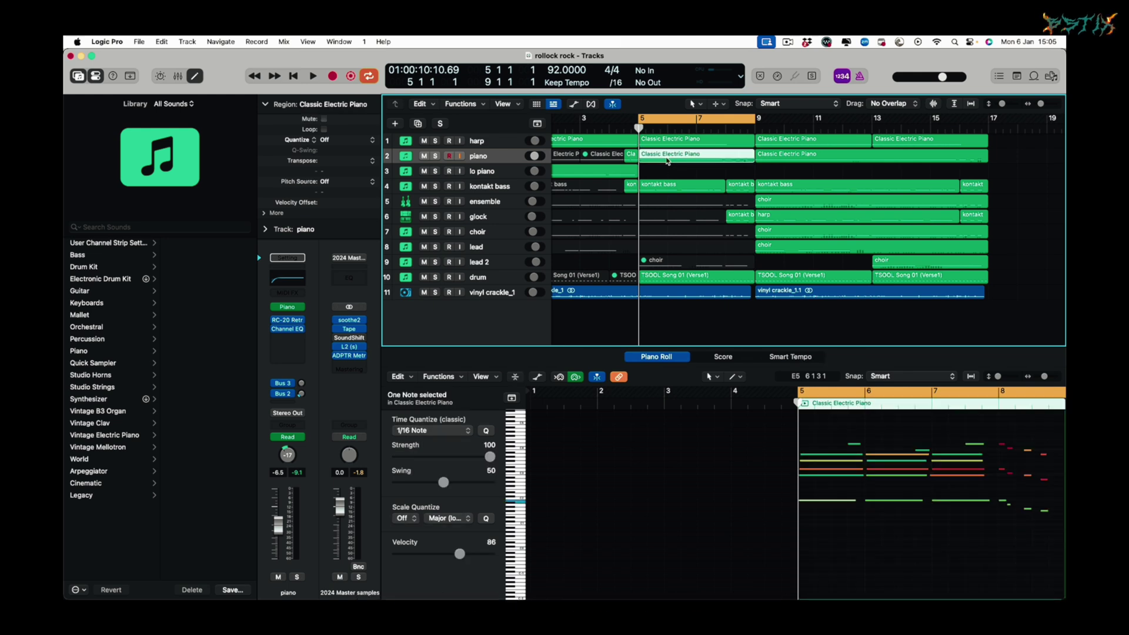
click(287, 306)
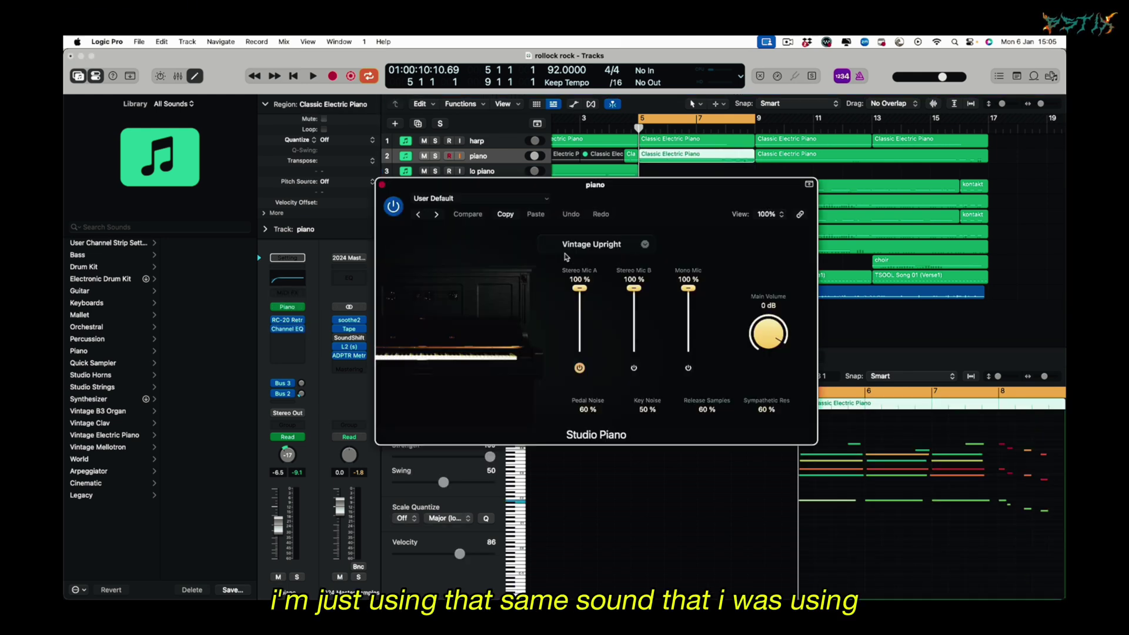
click(383, 185)
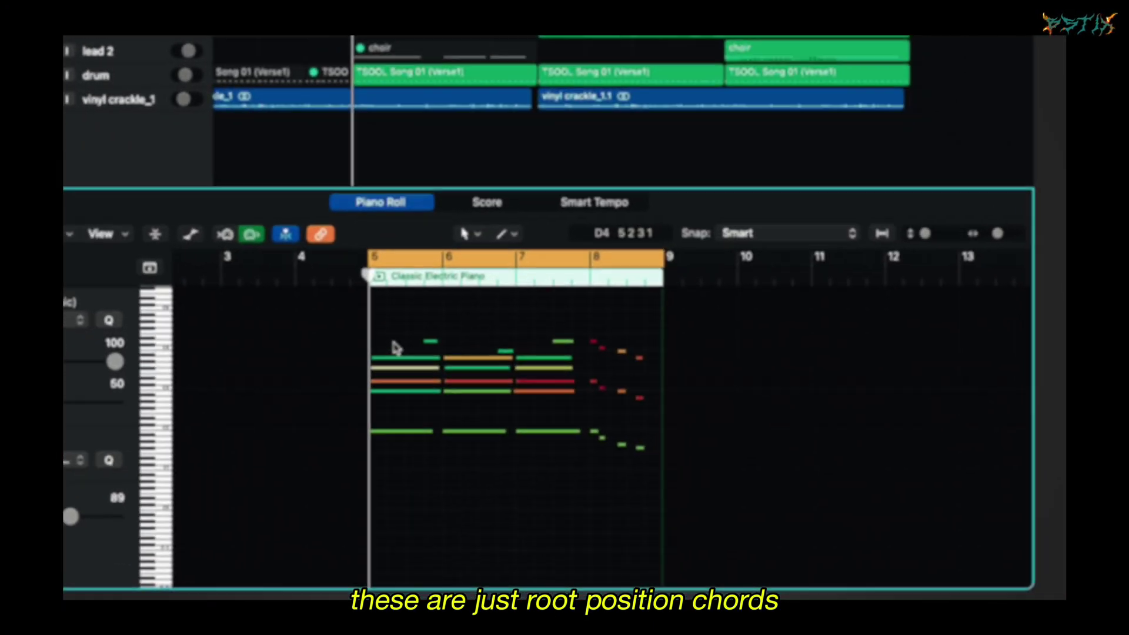
Extend the start of the B2 note in the piano's bar 5 chord slightly before the bar line.
scroll(664, 442, up, 10)
scroll(339, 327, left, 5)
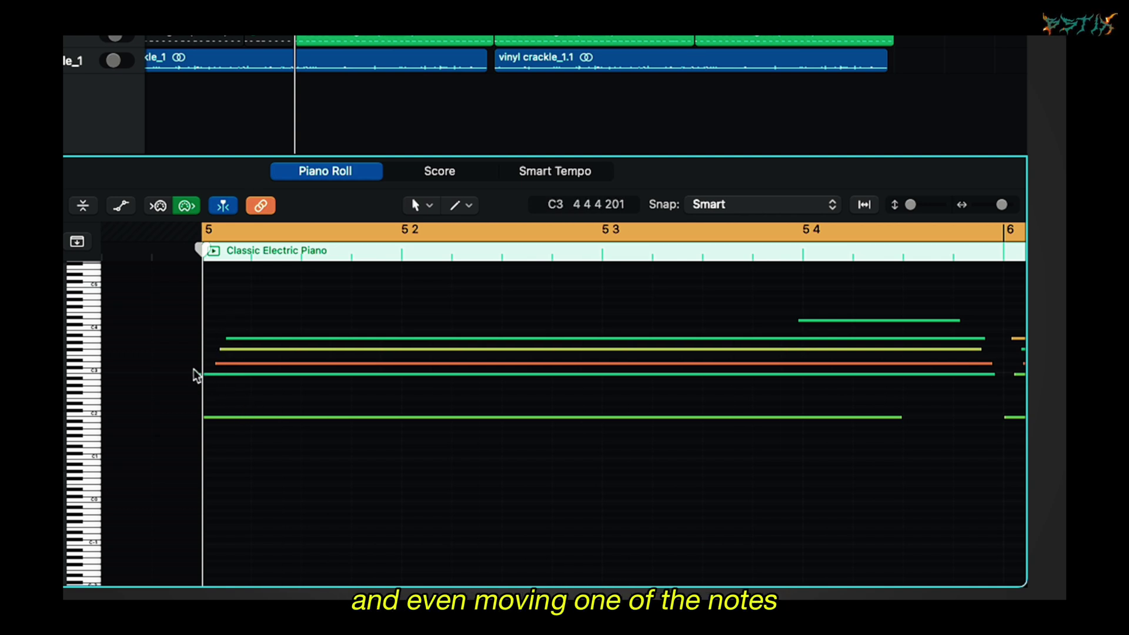
drag(205, 374, 201, 374)
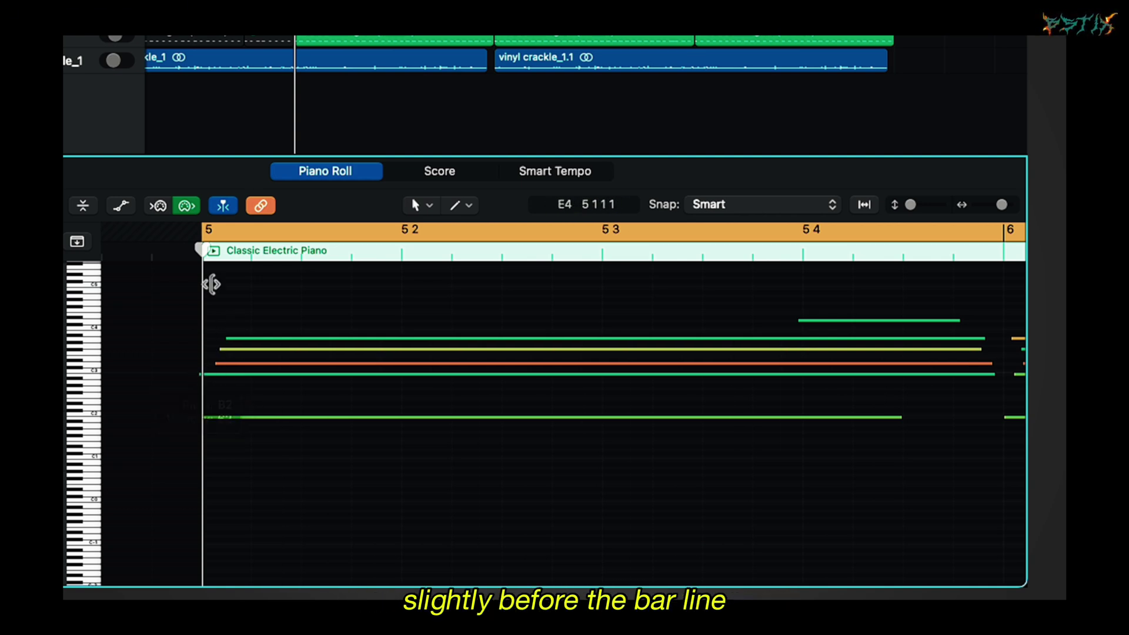
Place the playhead at beat 4 of bar 5, where the piano's high grace note begins.
scroll(951, 369, right, 5)
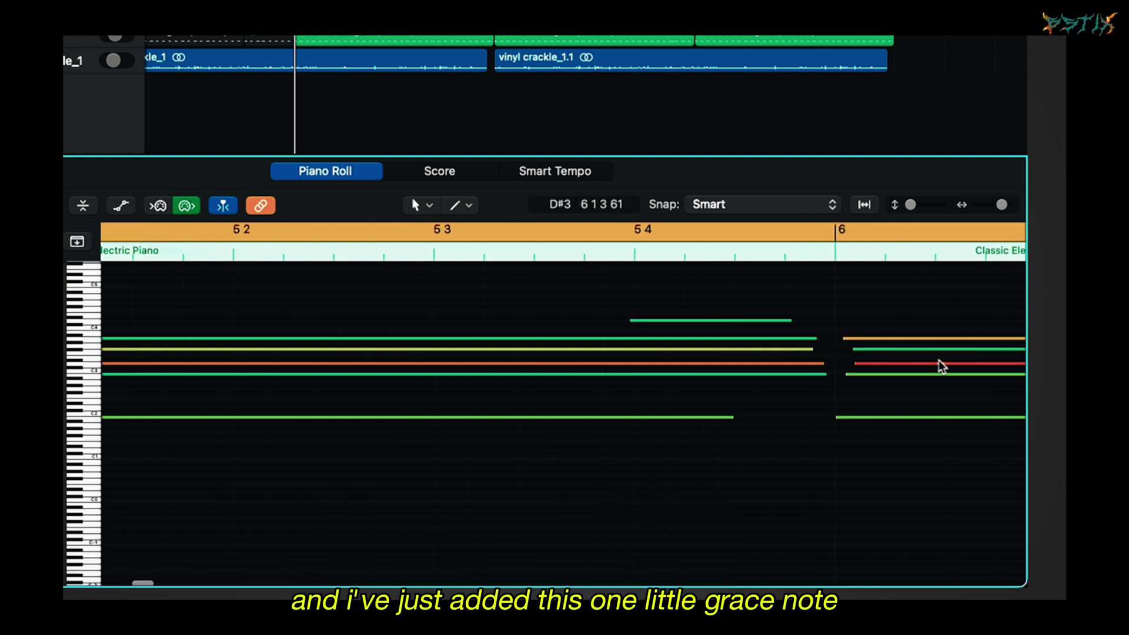
click(631, 257)
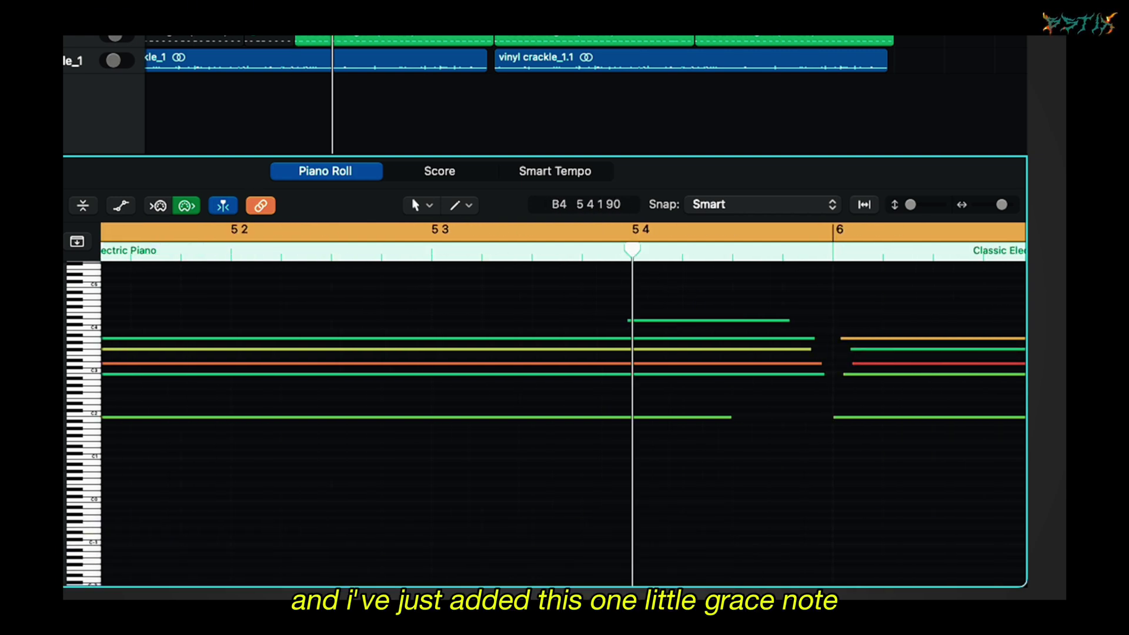
Solo the piano track and play its region from bar 5, following the grace notes above the chords through bar 8.
key(s)
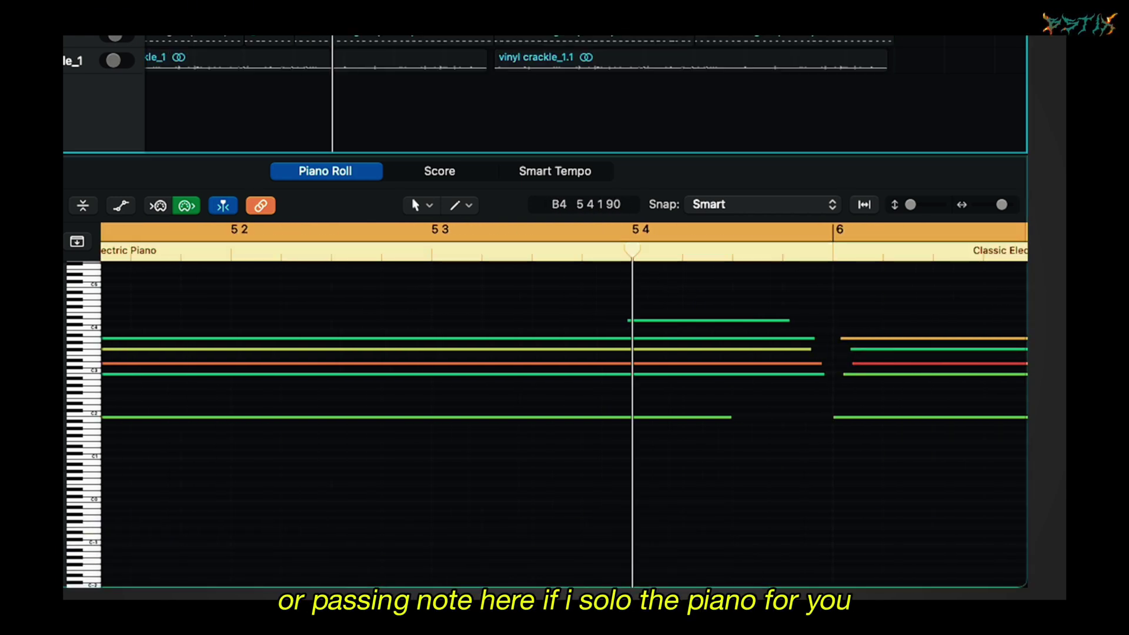
scroll(585, 451, down, 5)
key(space)
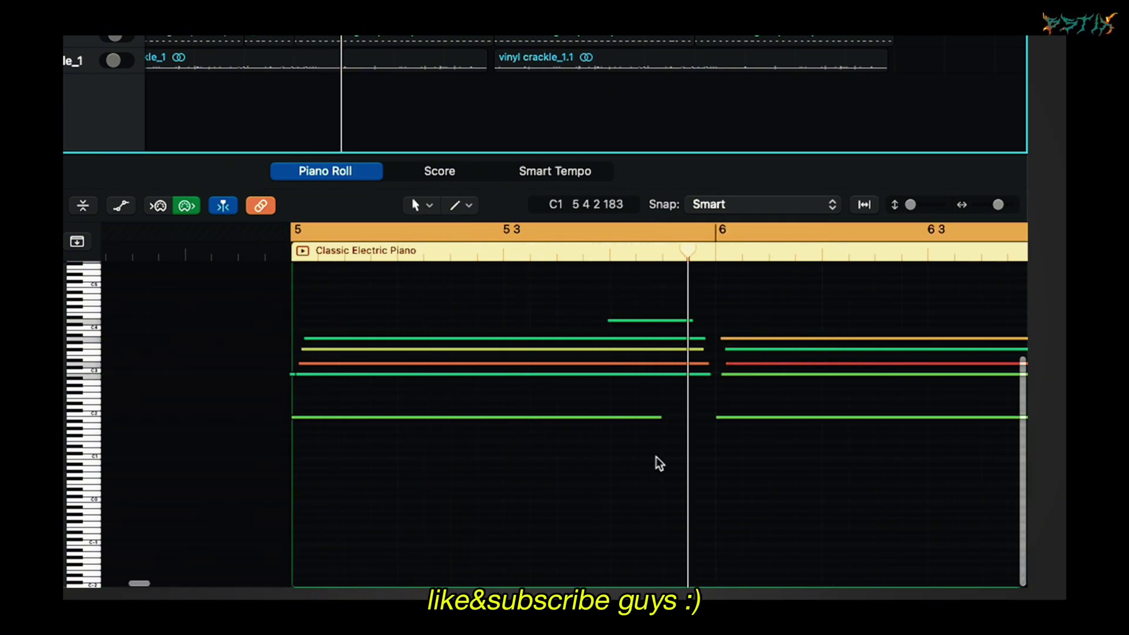
scroll(660, 464, down, 2)
scroll(659, 464, right, 5)
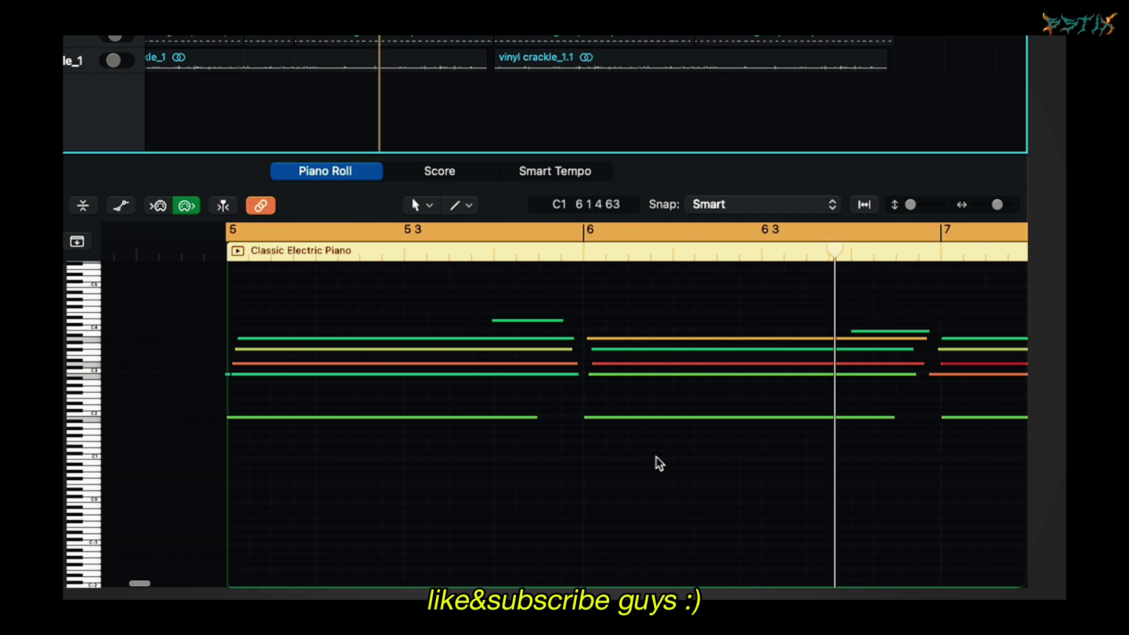
scroll(678, 464, right, 3)
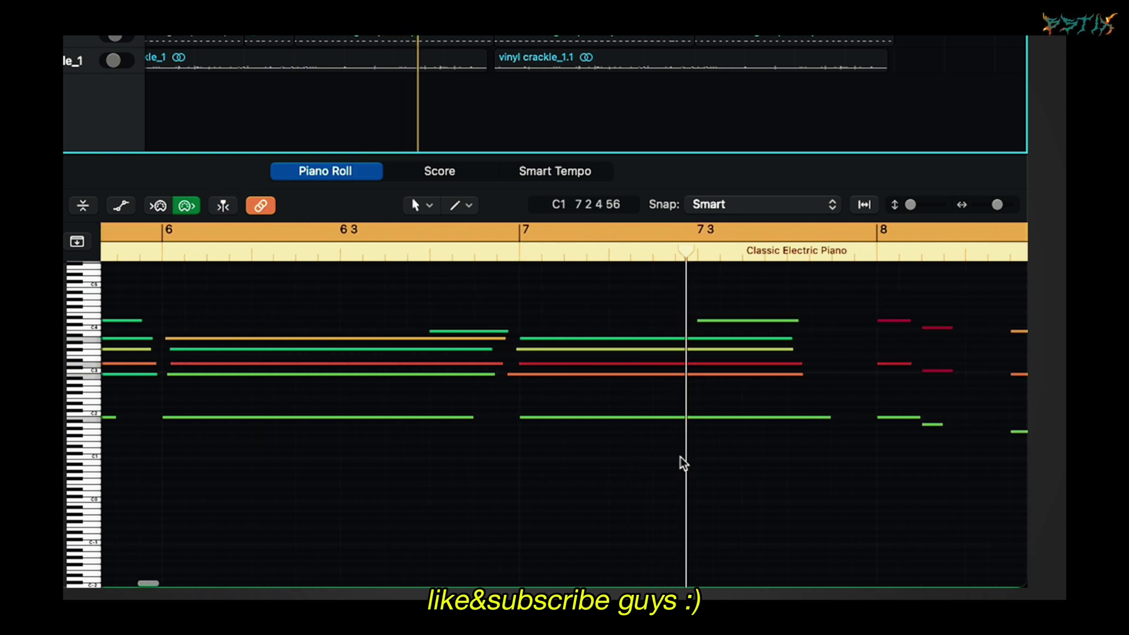
scroll(682, 464, right, 5)
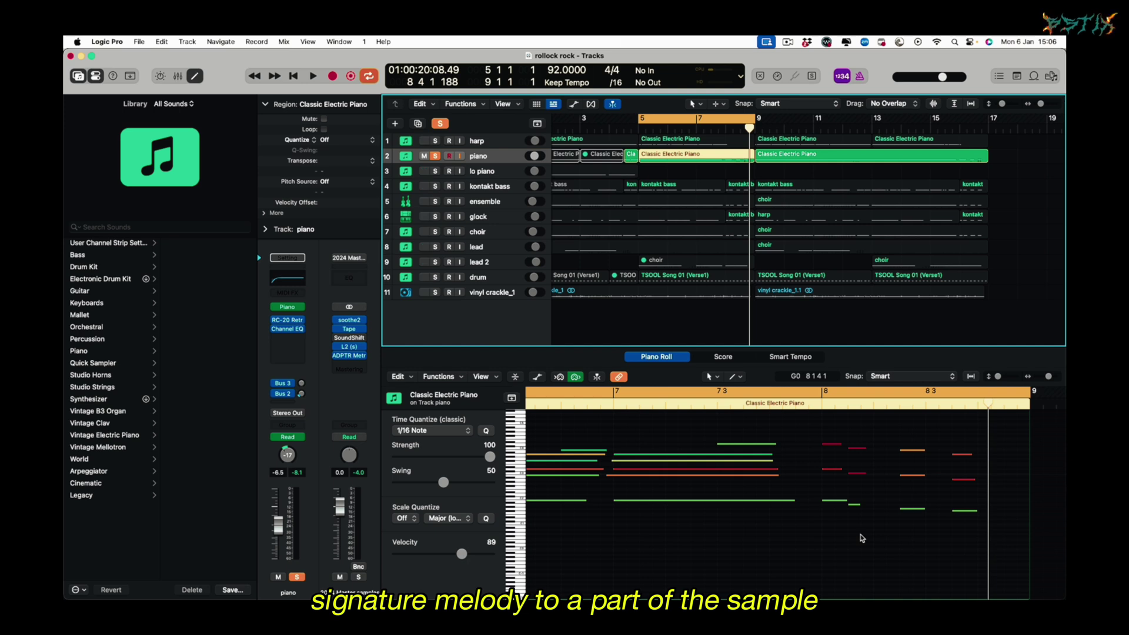
Solo the kontakt bass alongside the piano and examine the bar 8 walk-down notes in the piano roll.
click(436, 185)
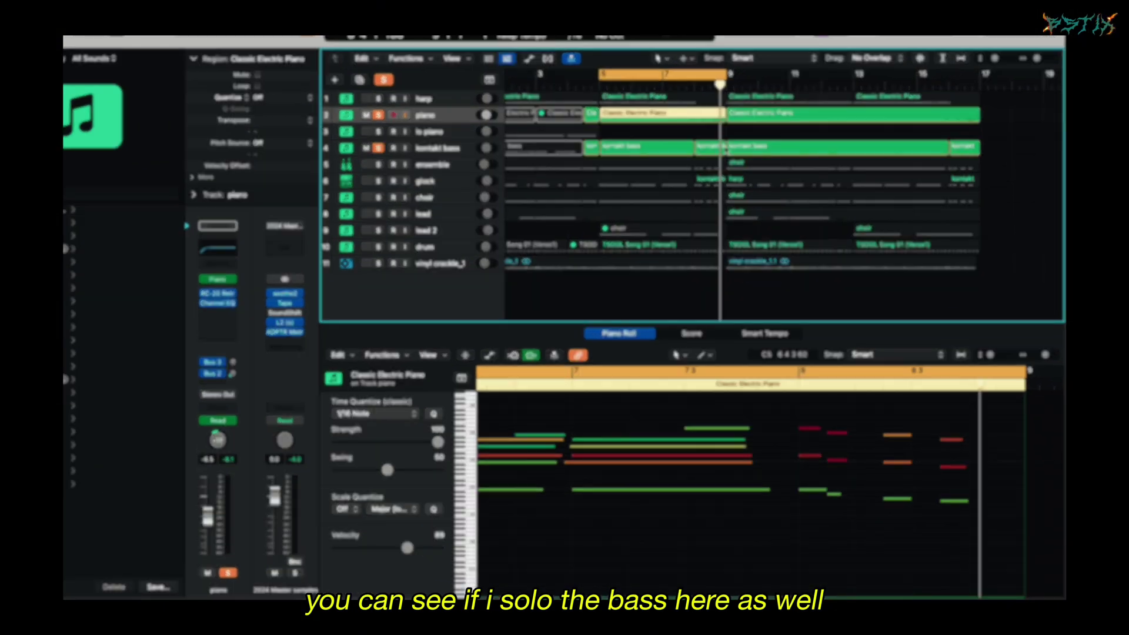
key(Down)
key(Down)
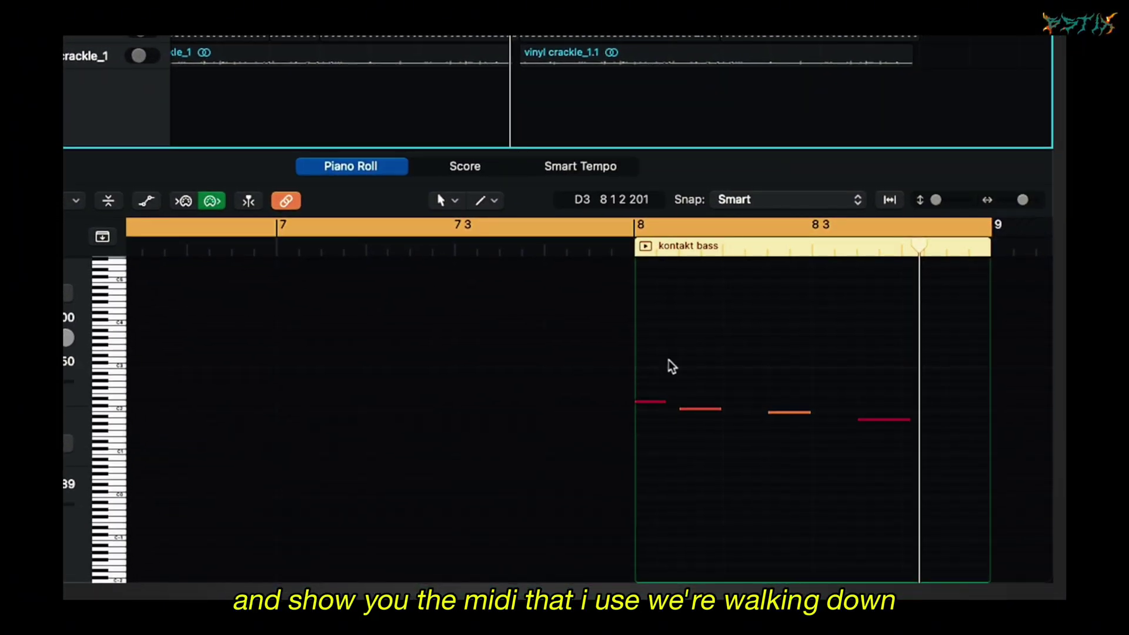
click(681, 408)
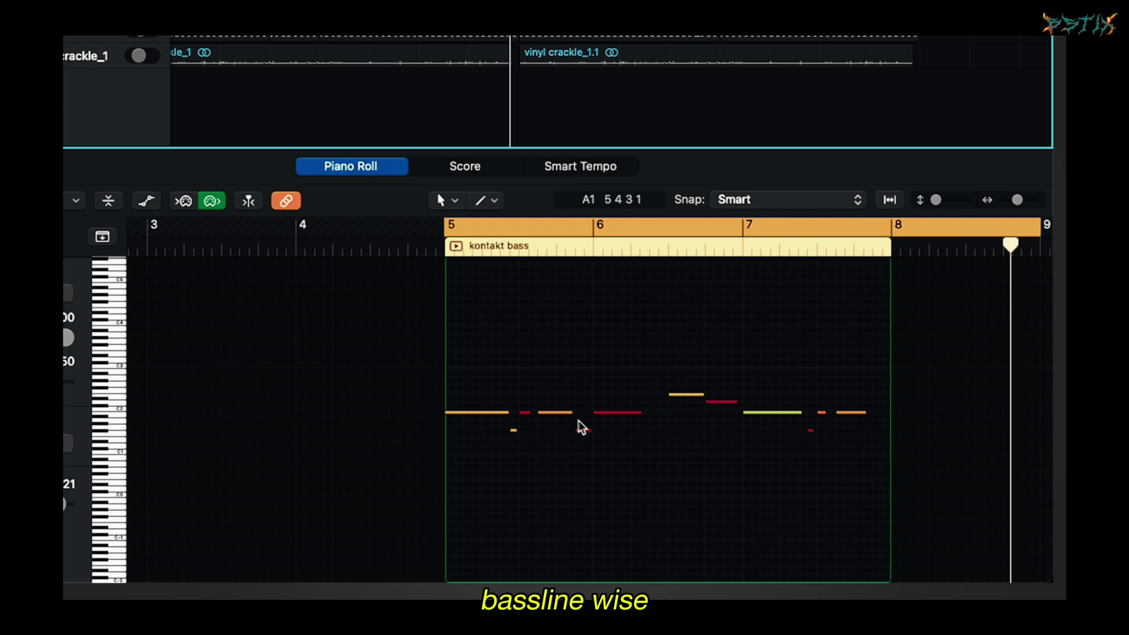
In the kontakt bass region starting at bar 5, audition the low passing note before beat 3 and the B1 note following it.
click(562, 335)
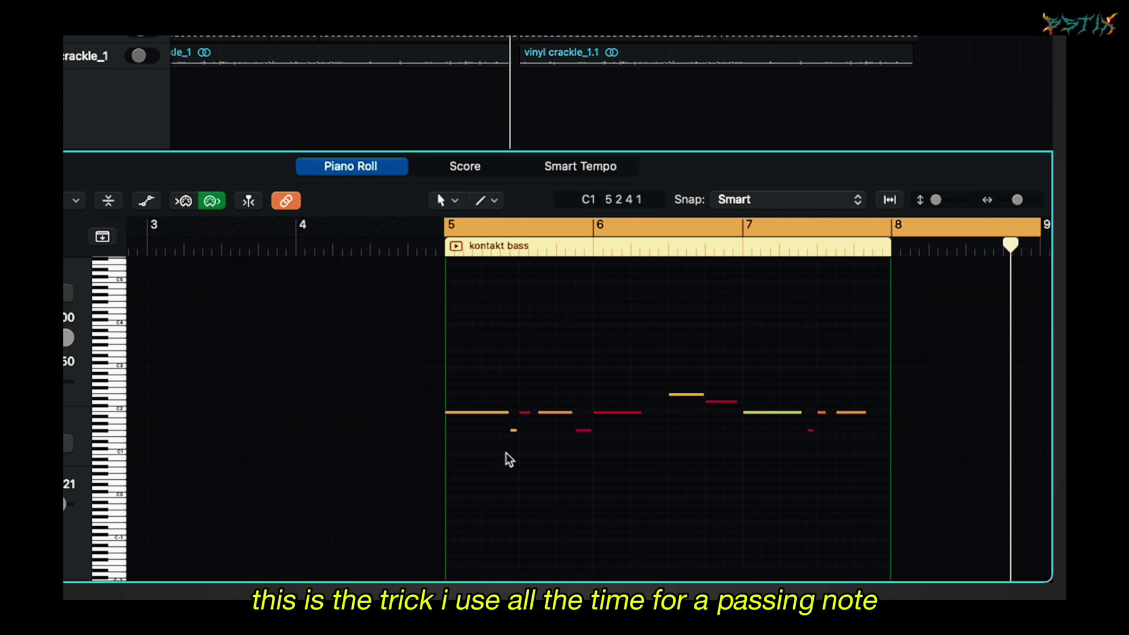
key(super+Right)
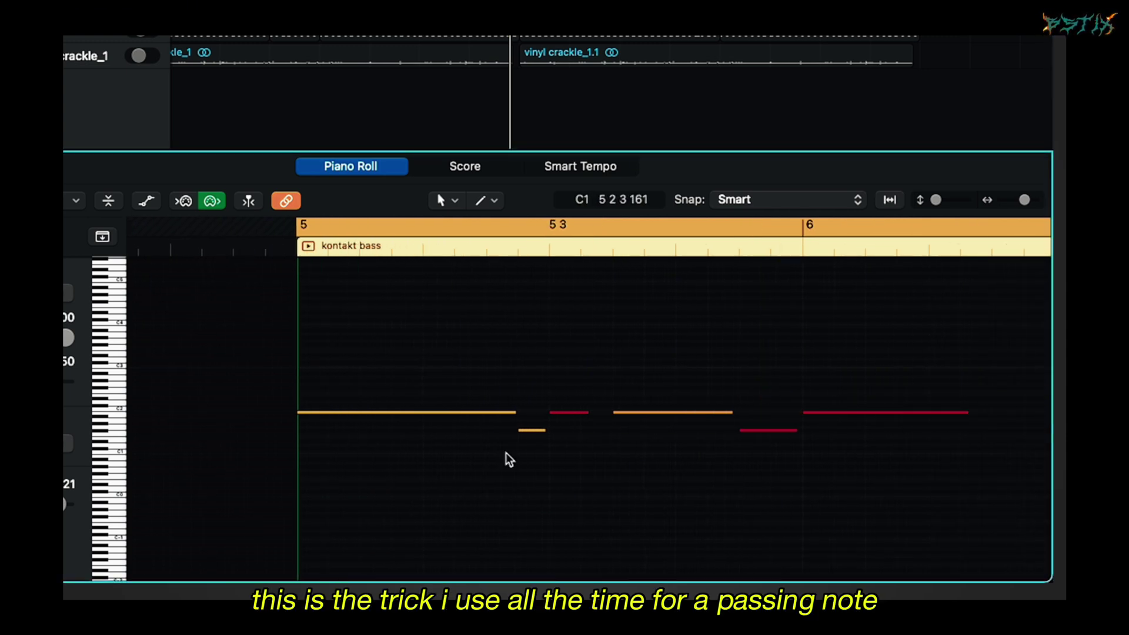
click(569, 415)
click(531, 431)
click(562, 413)
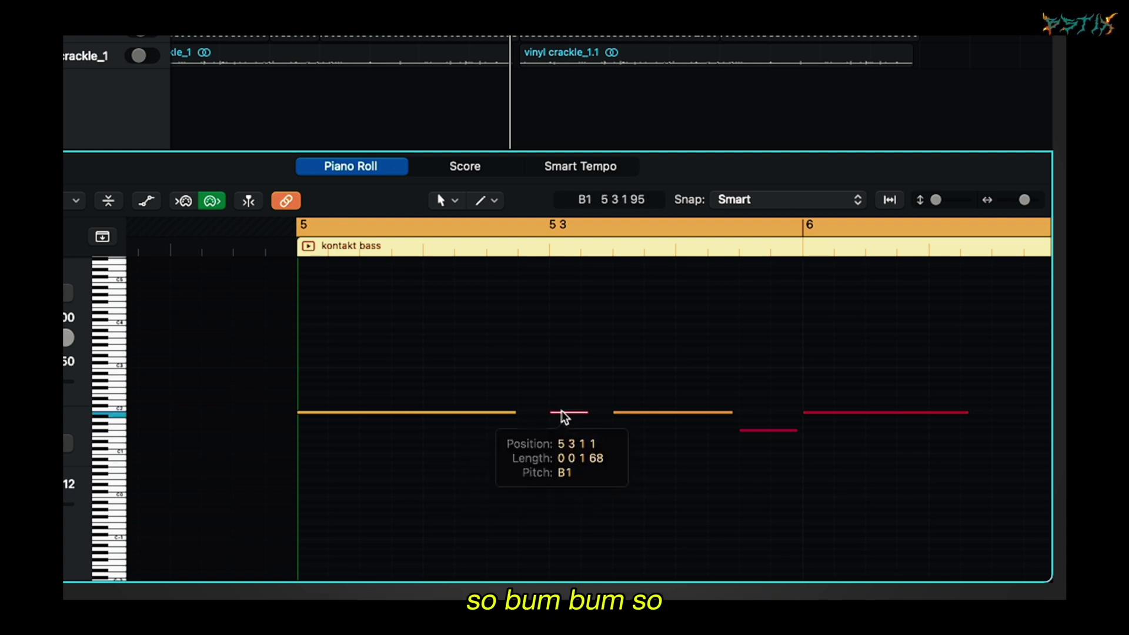
Play the soloed bass and piano from bar 5, following the bassline's passing notes across the region.
key(space)
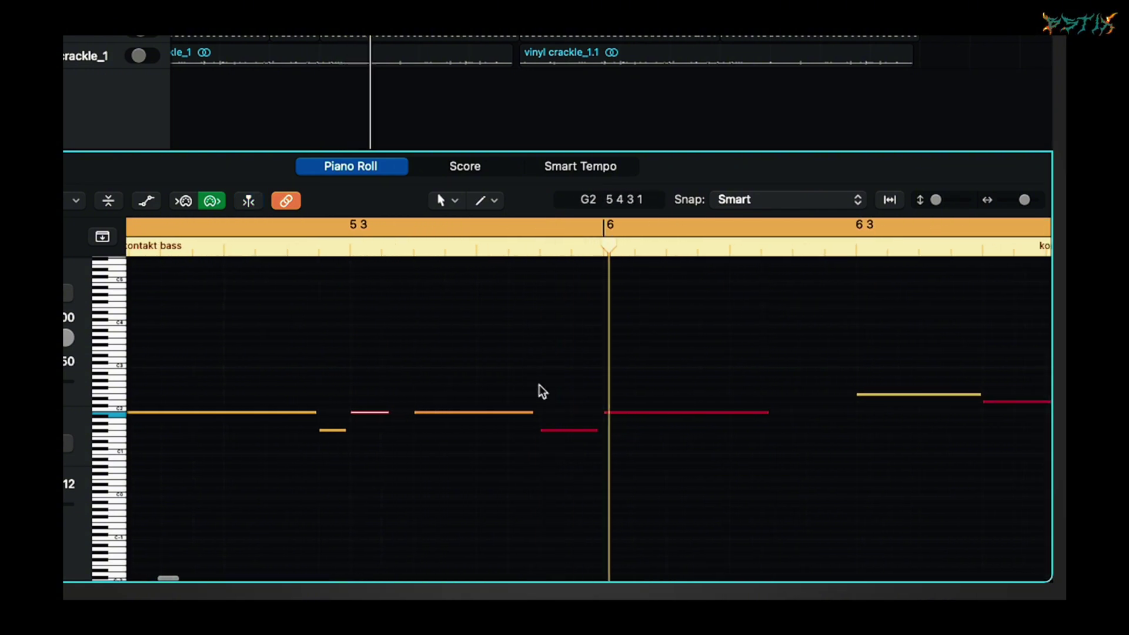
key(super+Left)
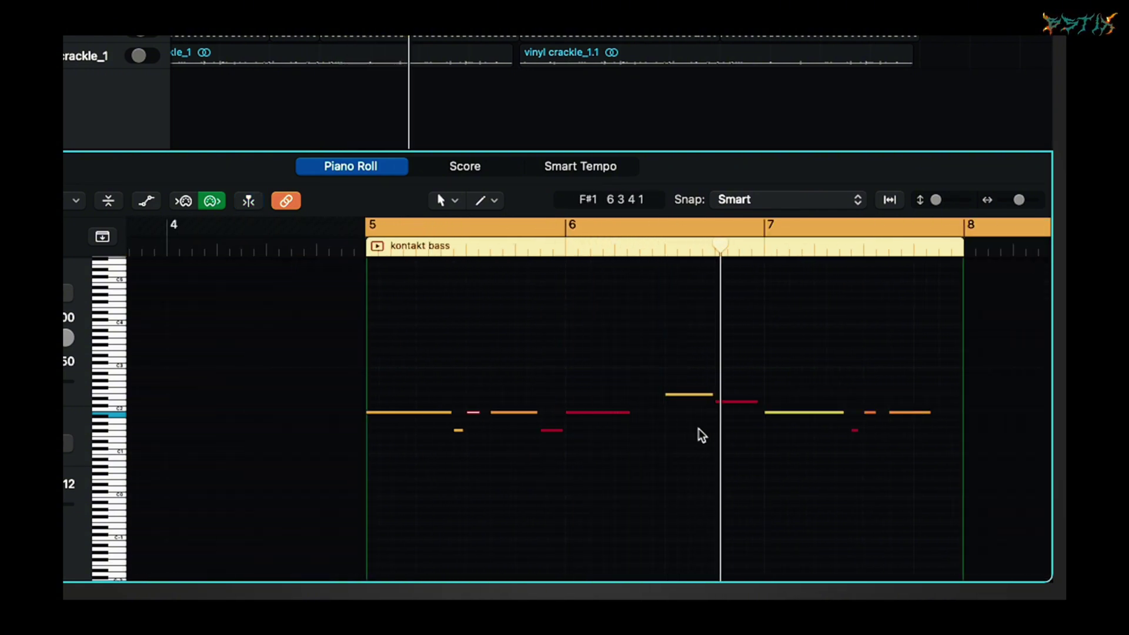
scroll(713, 439, right, 2)
scroll(714, 438, right, 1)
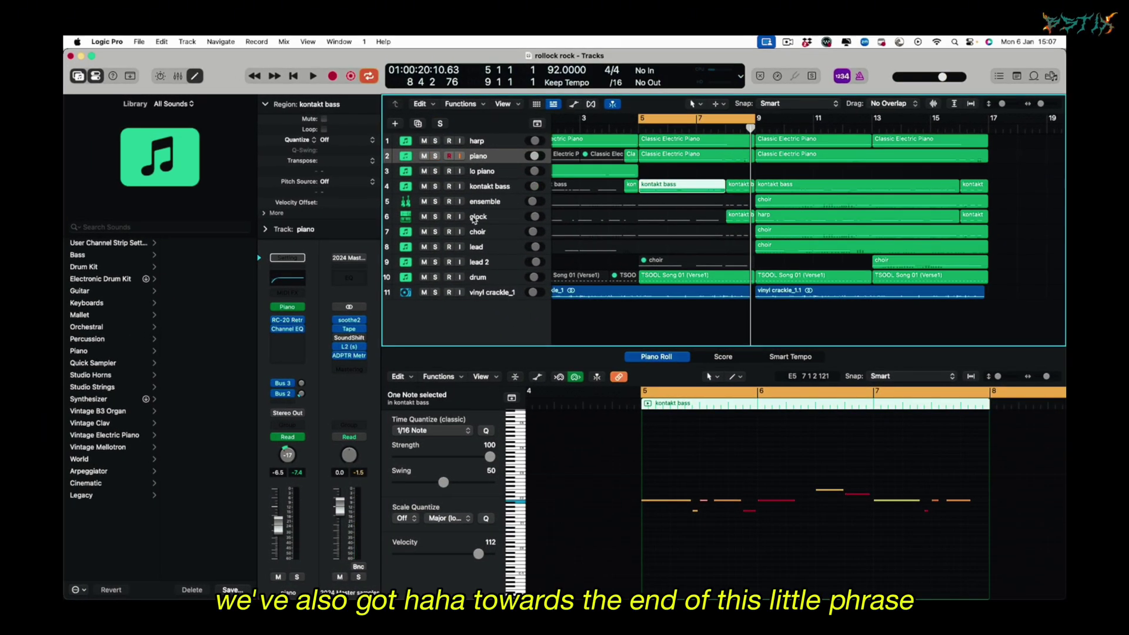
Select the glock track, move the cycle start to bar 8, and view and close its Glockenspiel Sampler instrument.
click(478, 217)
drag(726, 116, 755, 118)
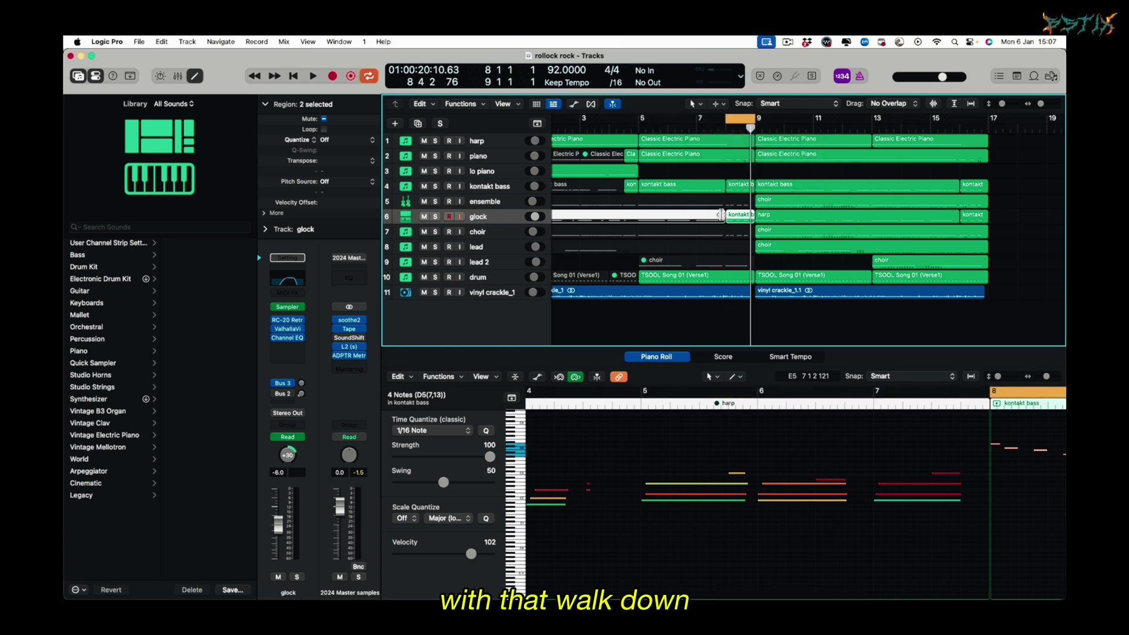
click(288, 307)
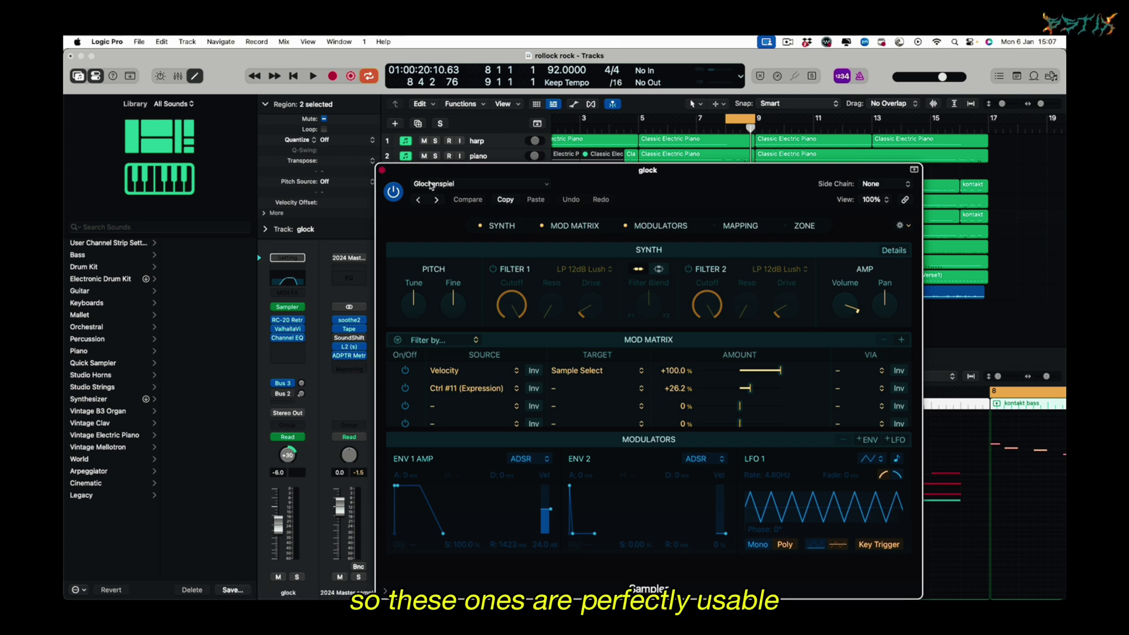
click(382, 170)
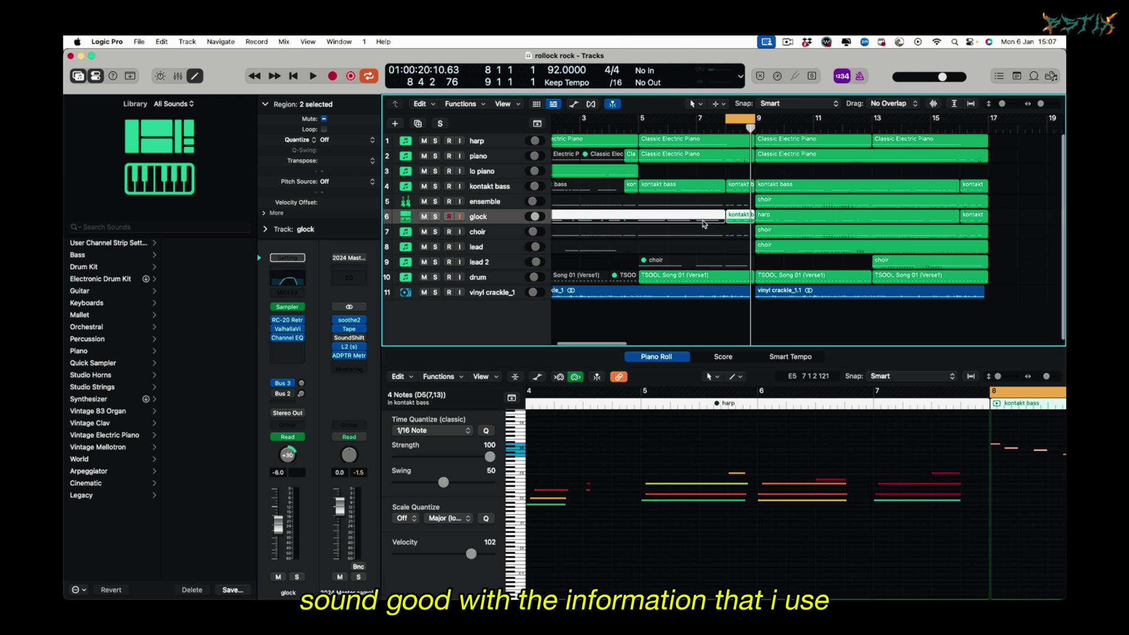
View the Neue Schlagzeug preset in the Explore page of the drum track's Addictive Drums 2, and close the instrument.
scroll(705, 224, down, 5)
scroll(688, 223, up, 5)
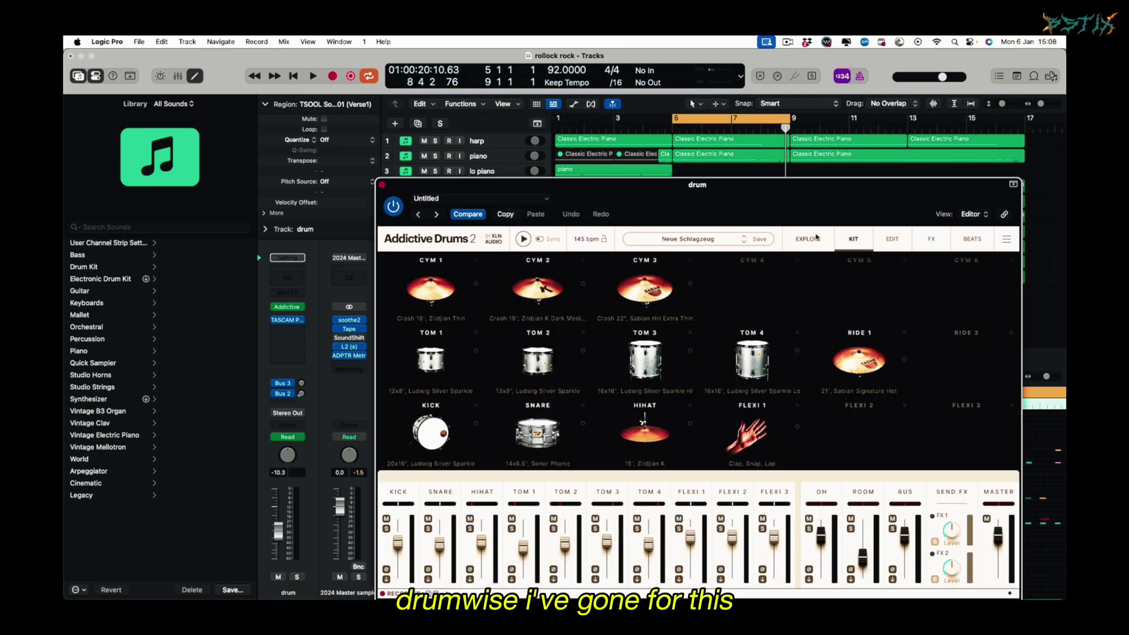
click(817, 237)
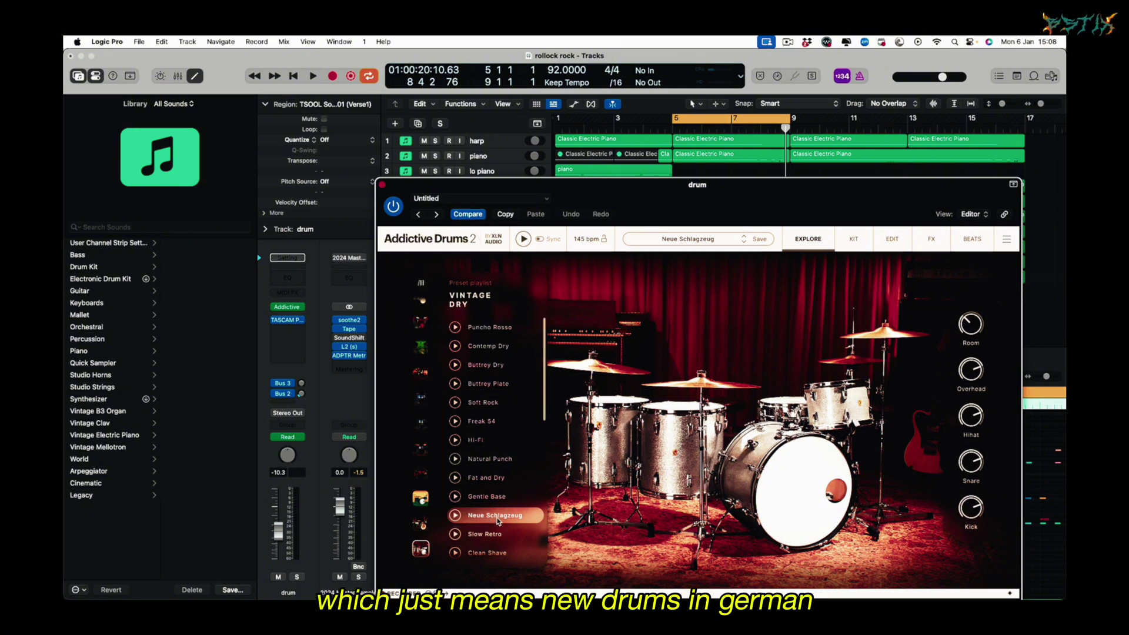
key(super+w)
Solo the drum and harp tracks and play them together from bar 5, following the drum notes in the piano roll.
key(s)
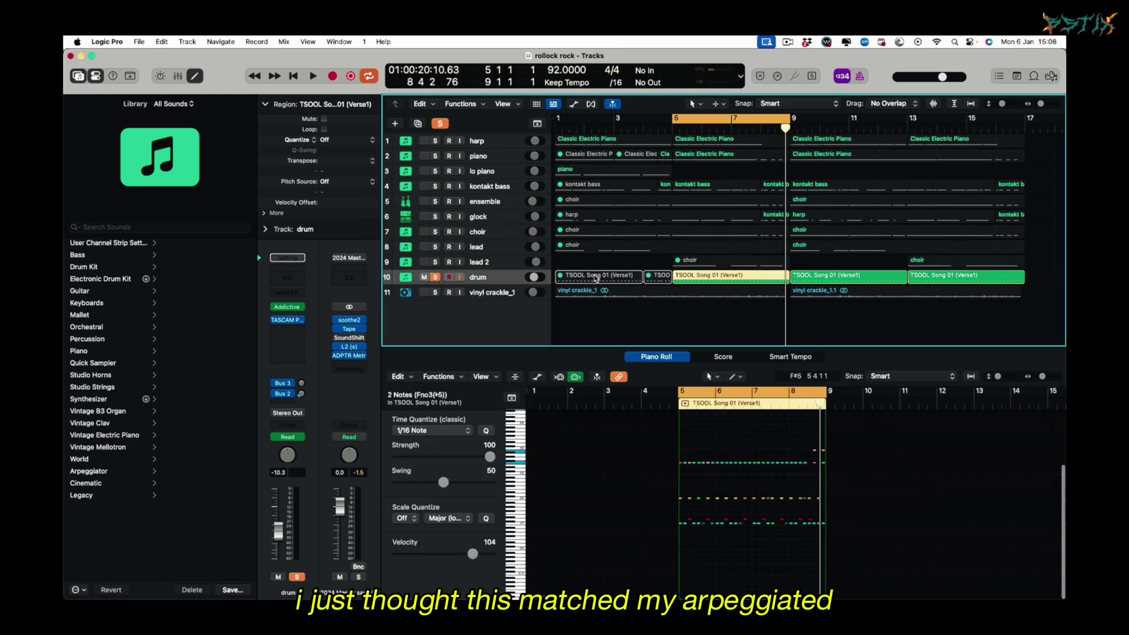
click(436, 141)
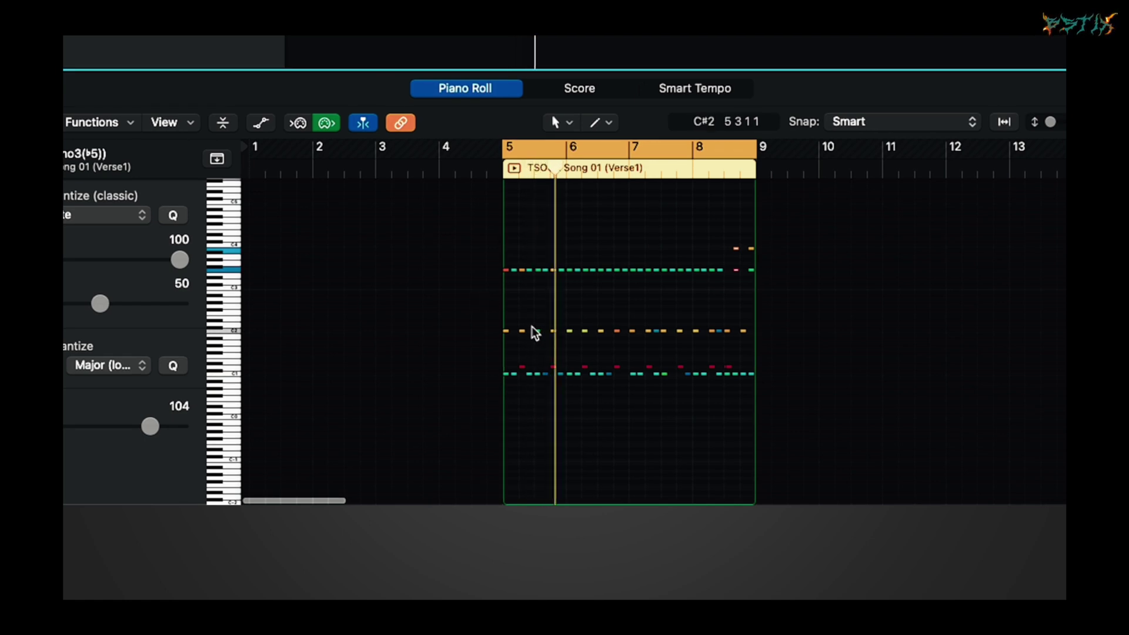
scroll(533, 331, up, 3)
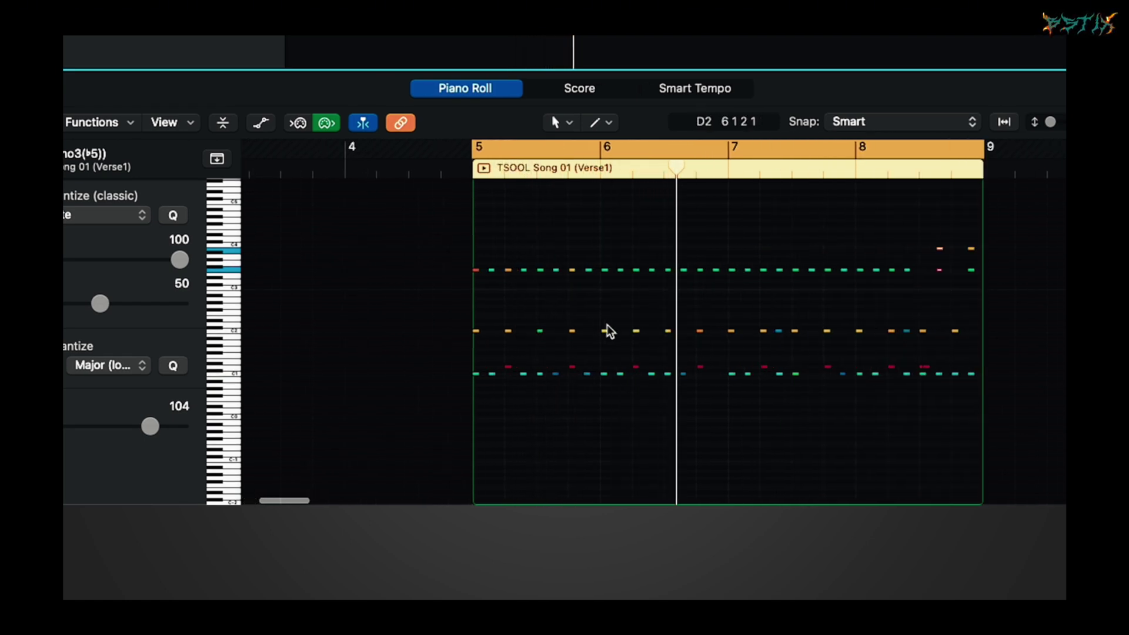
key(space)
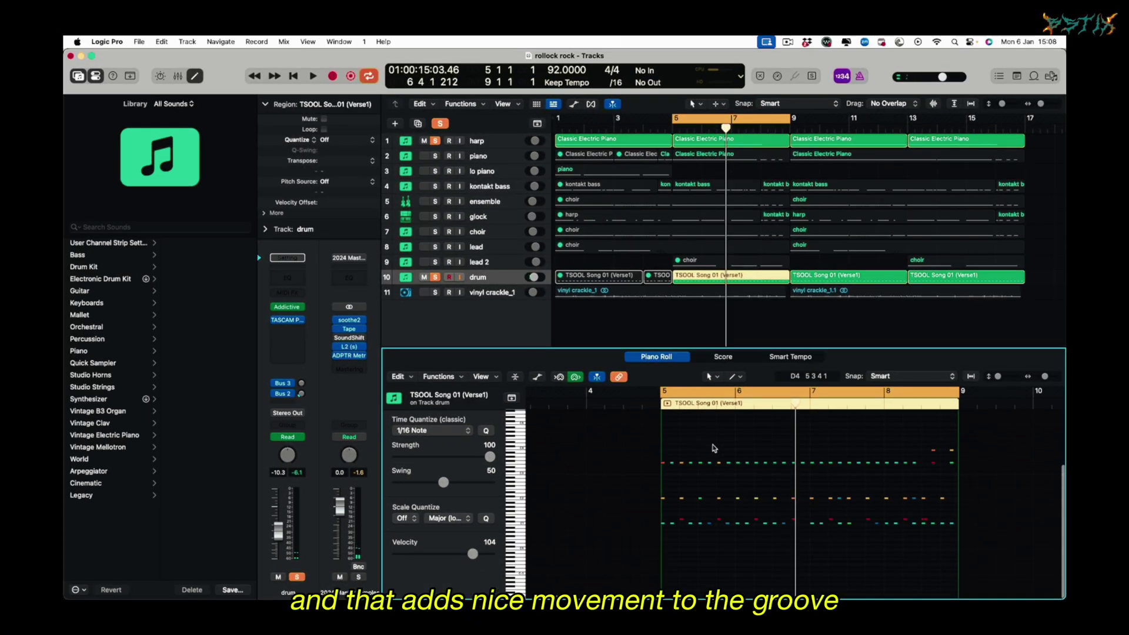
Add the vinyl crackle track to the soloed drums and harp, keeping the drum track selected.
click(435, 293)
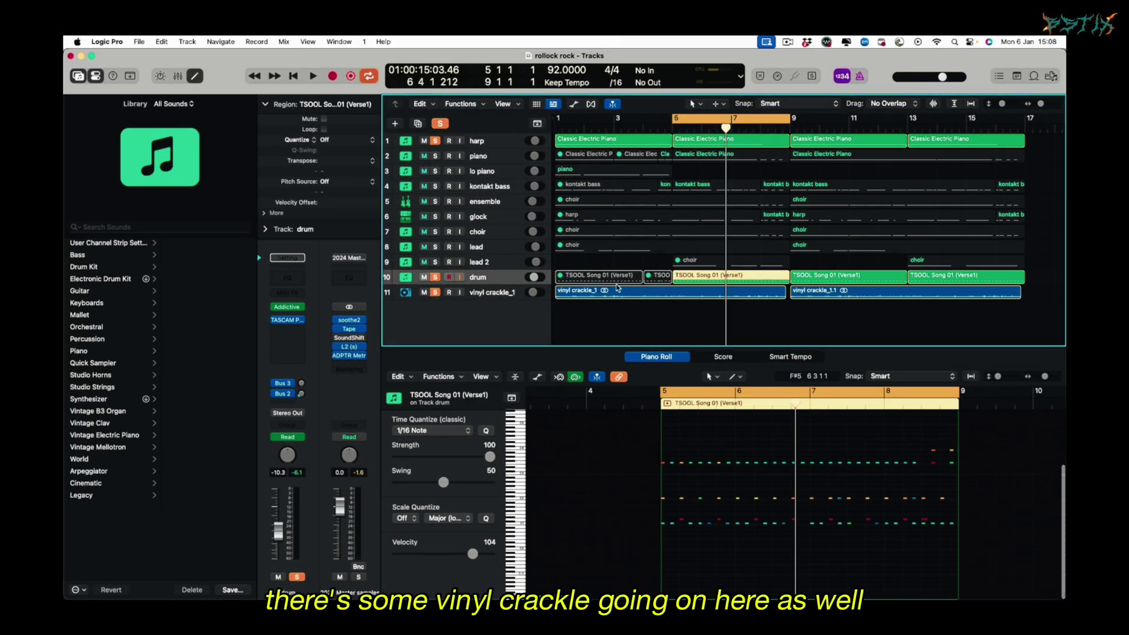
click(520, 255)
click(502, 278)
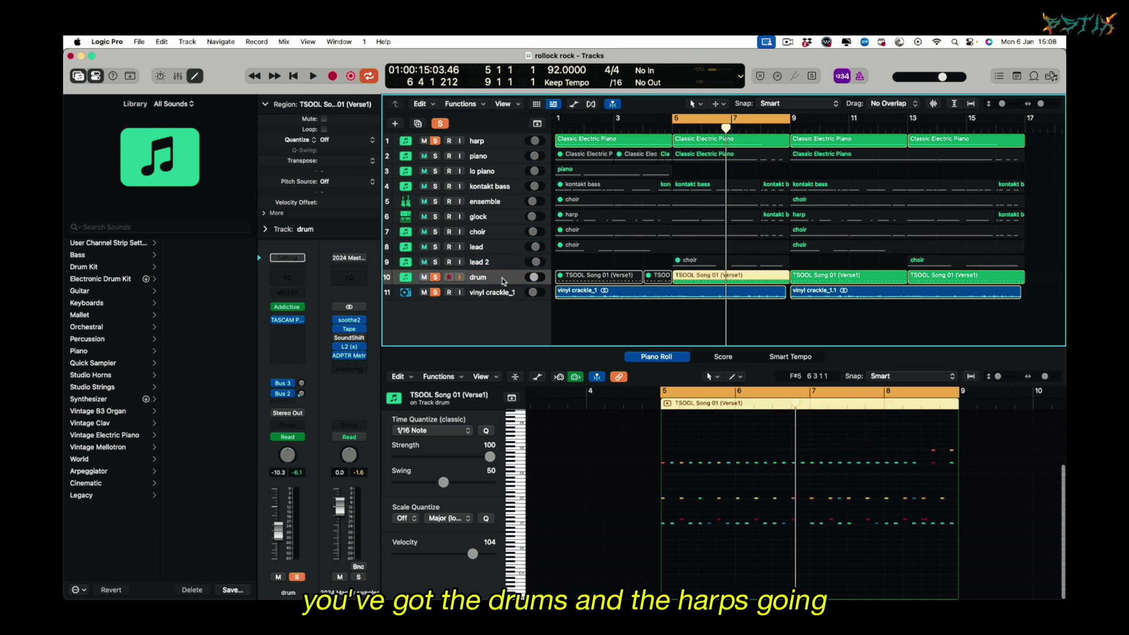
Clear all track solos and play the full mix through the drum fill at the end of bar 8.
click(441, 124)
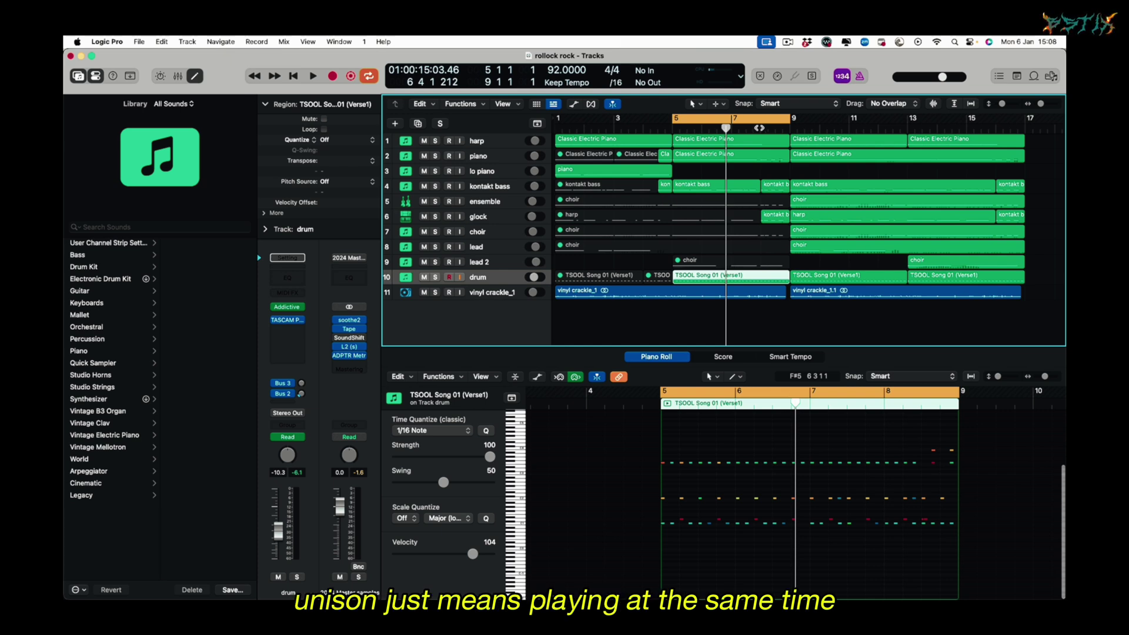
double_click(885, 403)
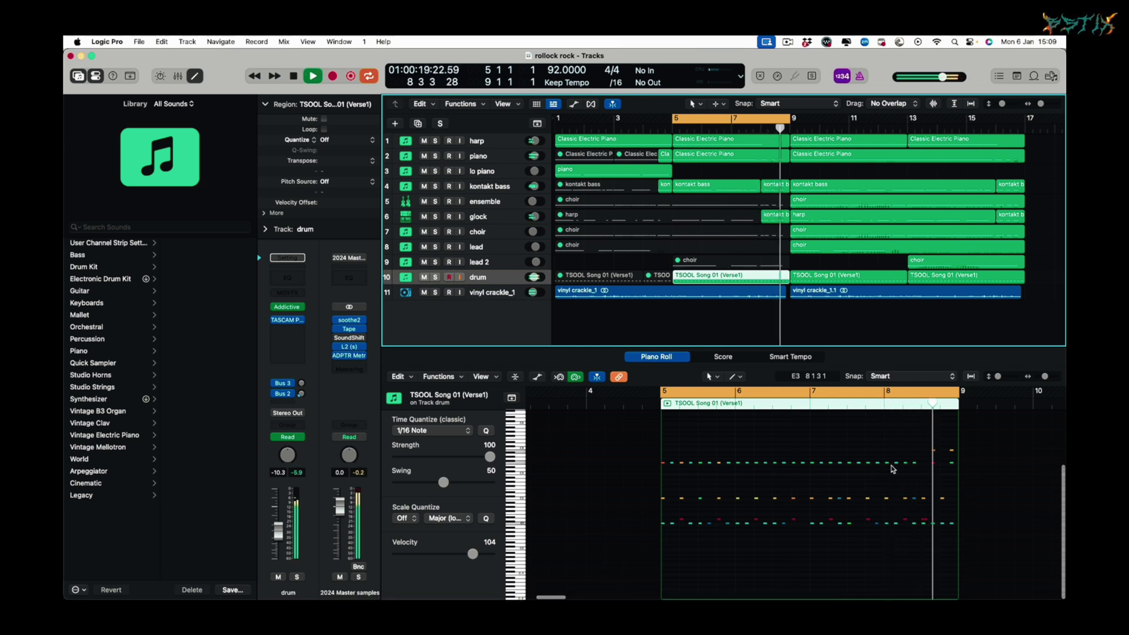
key(space)
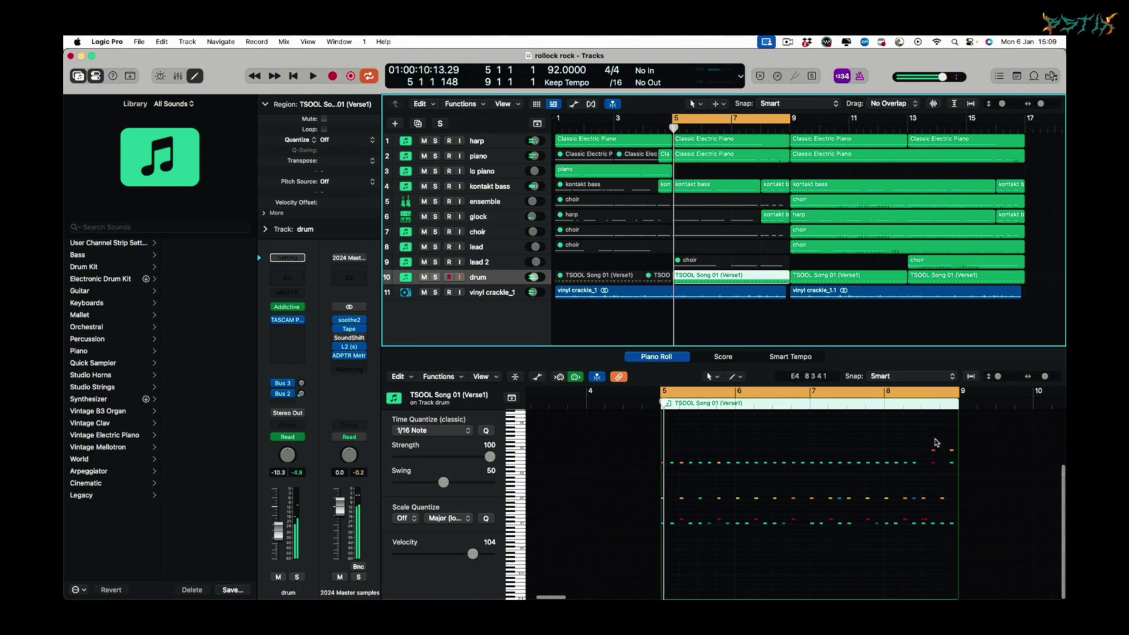
Set the cycle range to bars 9 to 17 and select the kontakt bass track to show its regions there.
click(778, 118)
drag(793, 120, 1024, 121)
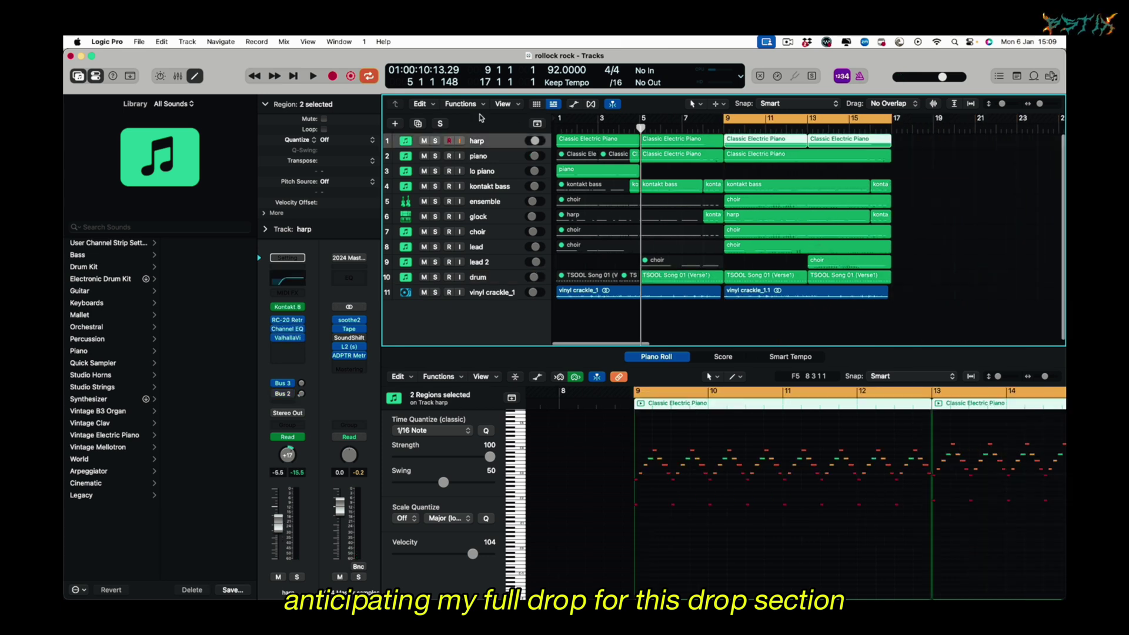
click(475, 157)
click(482, 185)
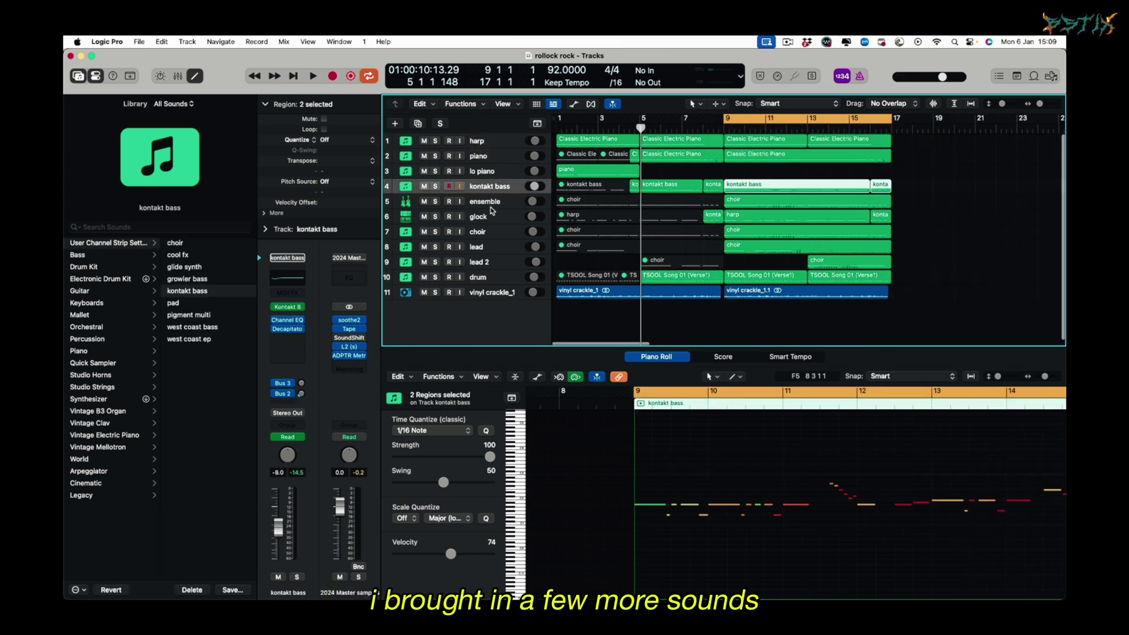
Select the ensemble strings track and play its padded chords soloed from bar 9.
click(494, 205)
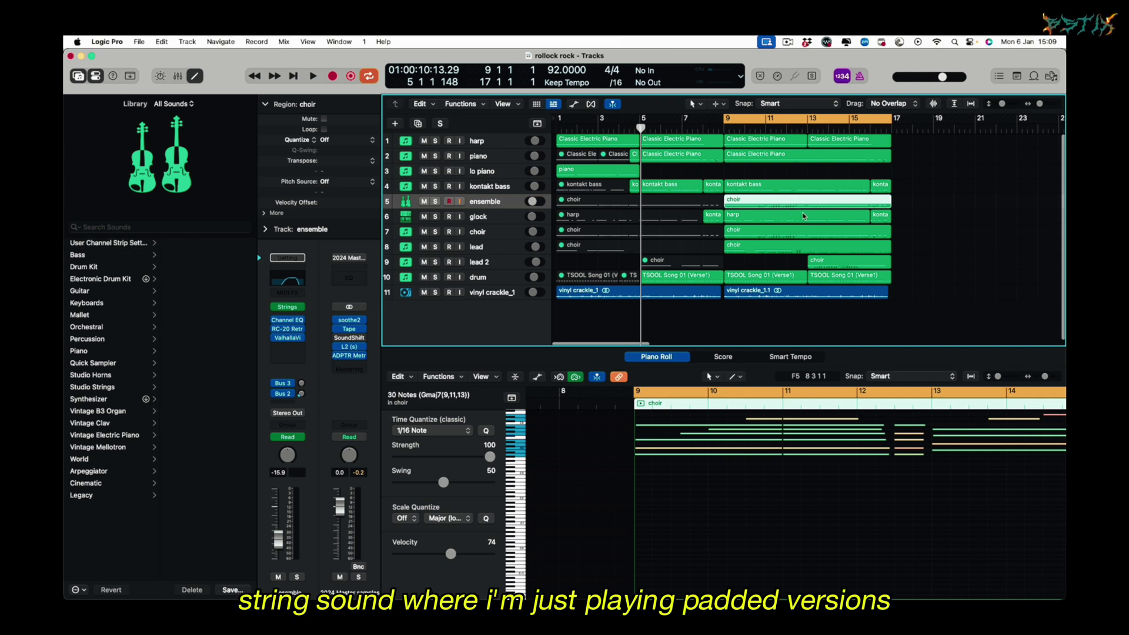
key(space)
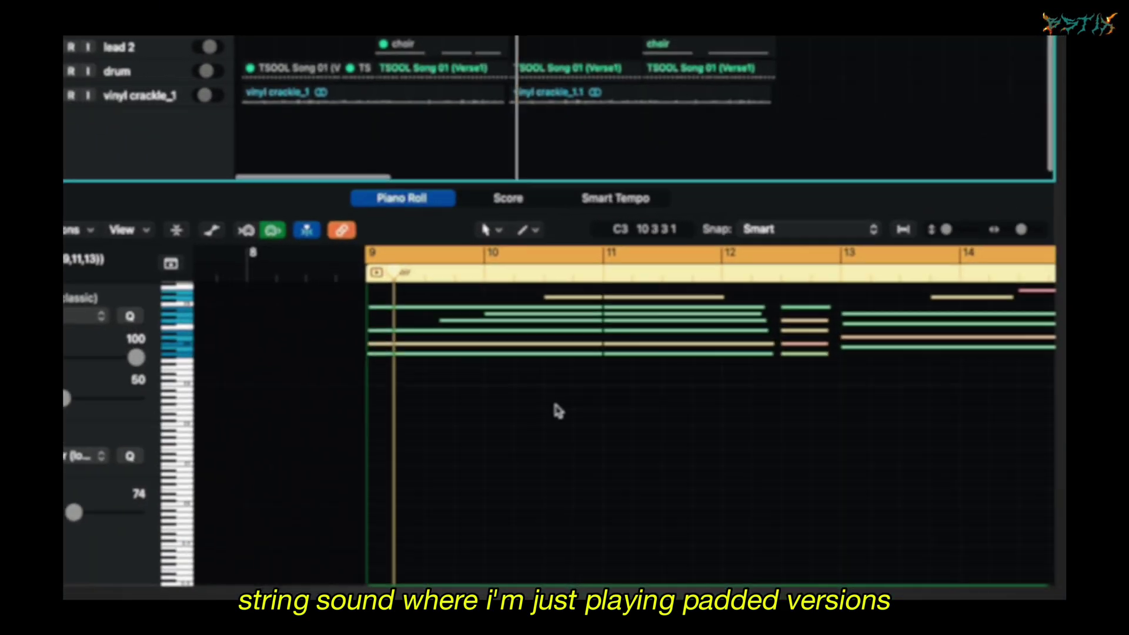
scroll(517, 393, up, 3)
key(super+Left)
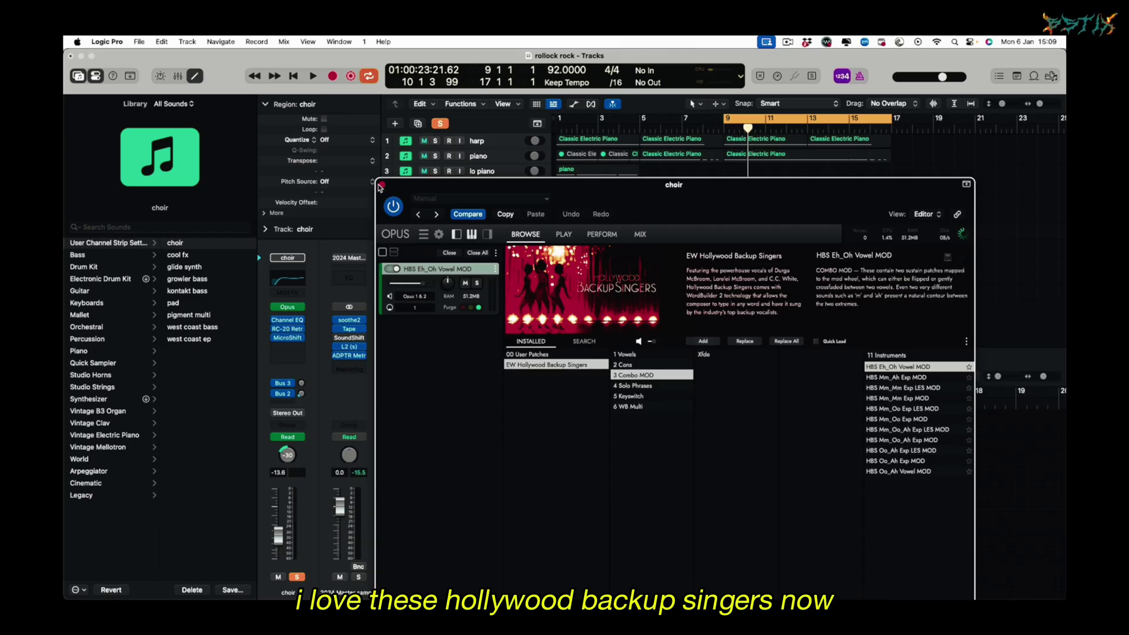
Close the choir track's Opus backup singers instrument and play the soloed choir together with the harp from bar 9.
click(380, 185)
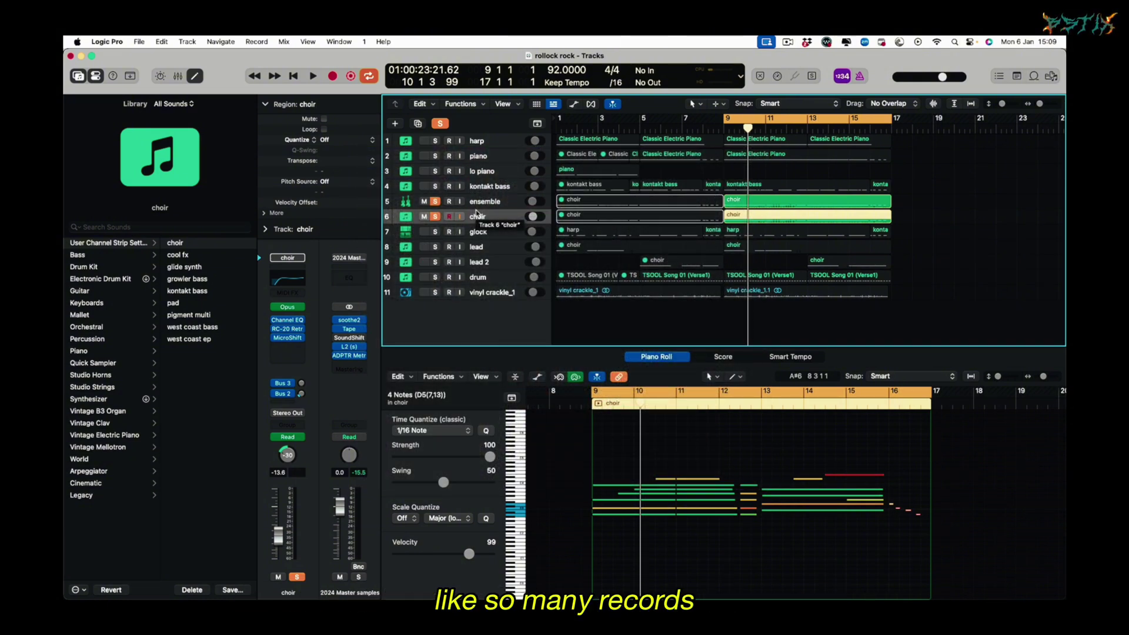
key(space)
click(435, 141)
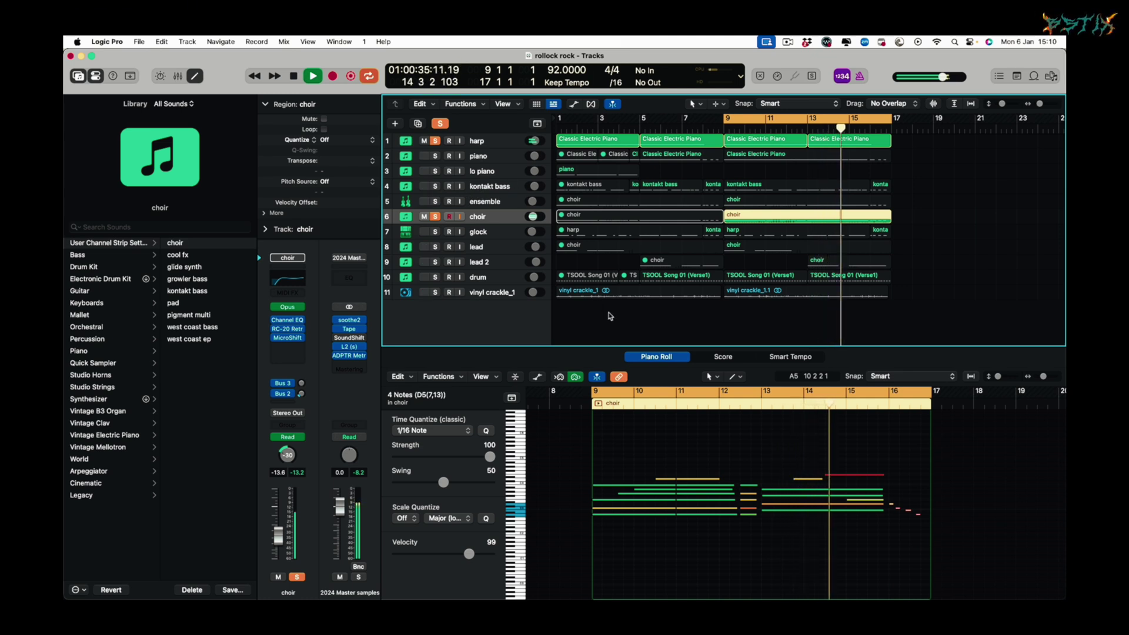
Stop playback, add the piano track to the solo, and show the notes of its region from bar 9.
key(space)
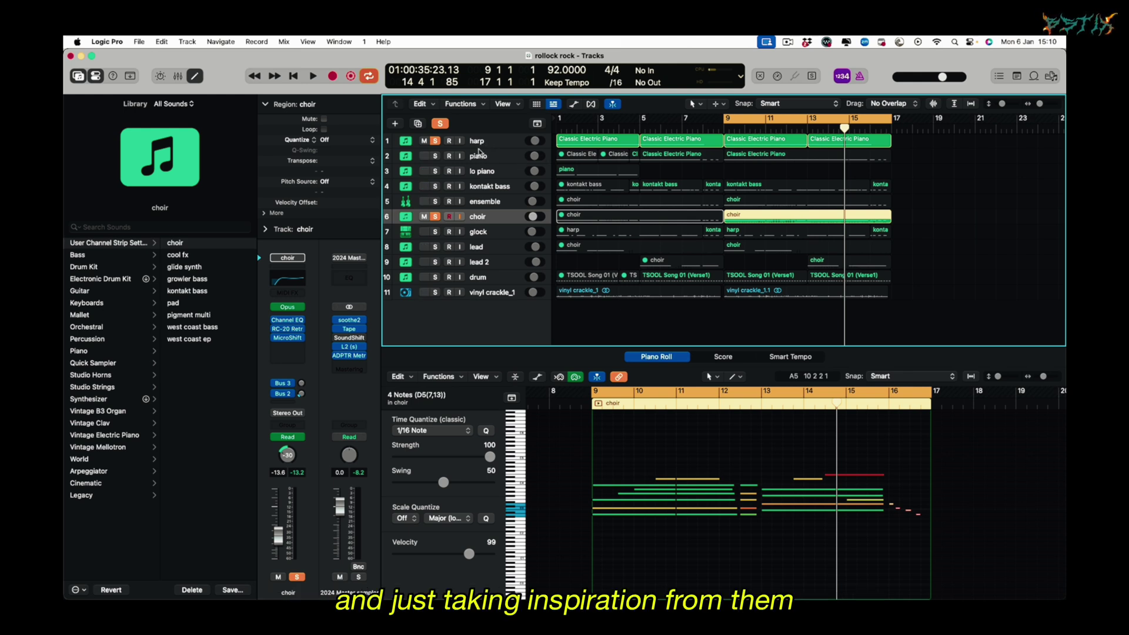
click(436, 156)
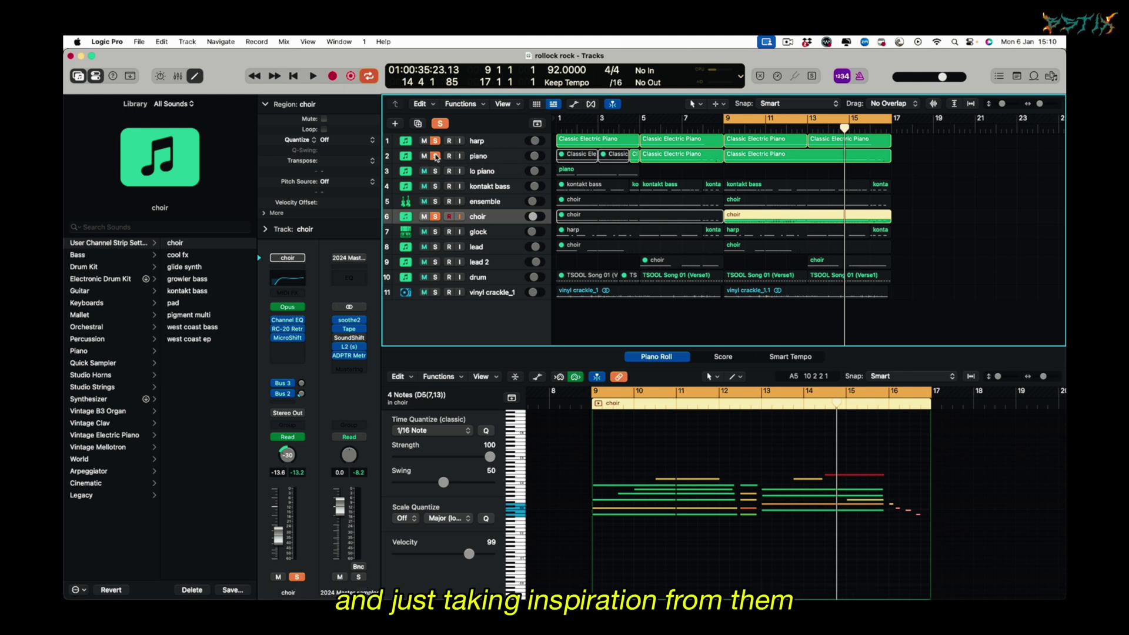
click(825, 175)
click(822, 155)
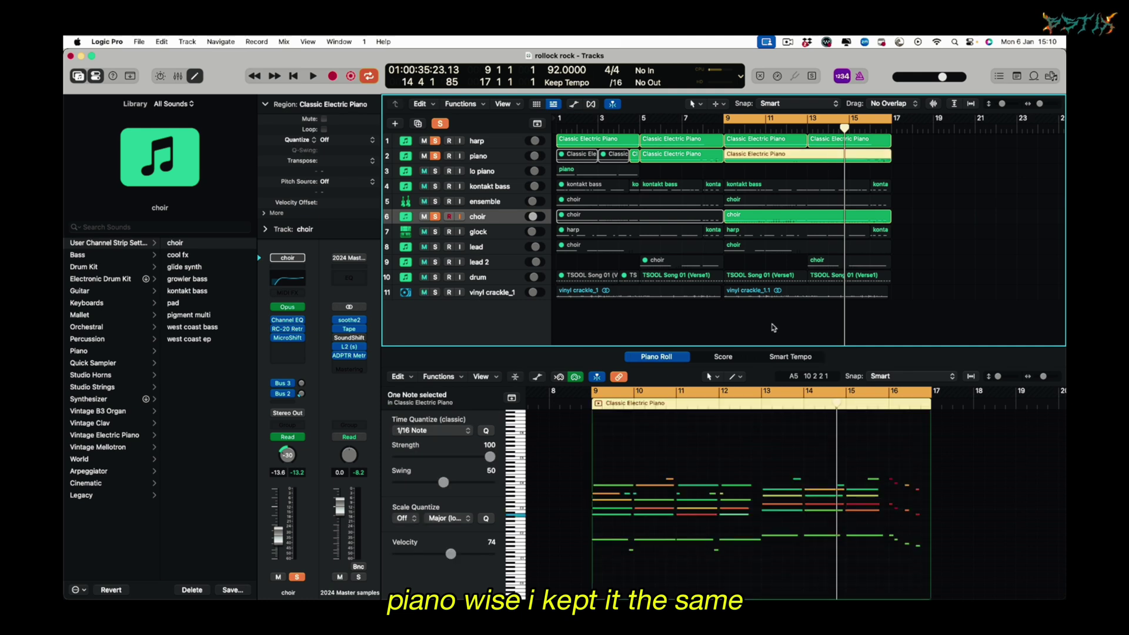
Solo only the lead and lead 2 tracks, select the lead track, and play both from bar 9.
alt+click(436, 262)
click(435, 247)
click(510, 247)
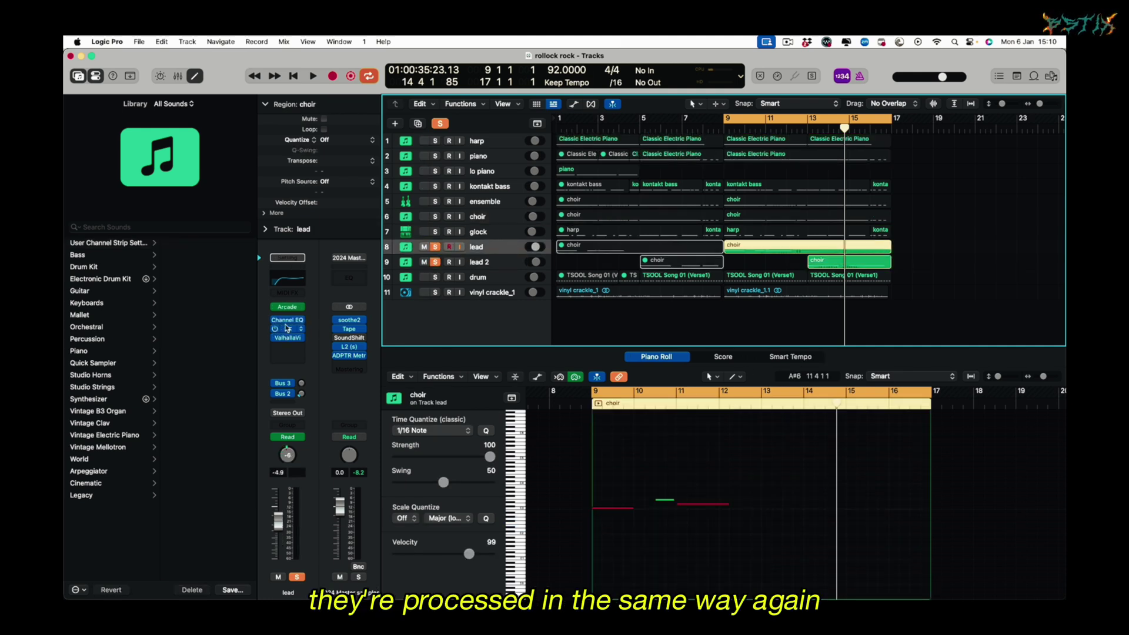
key(space)
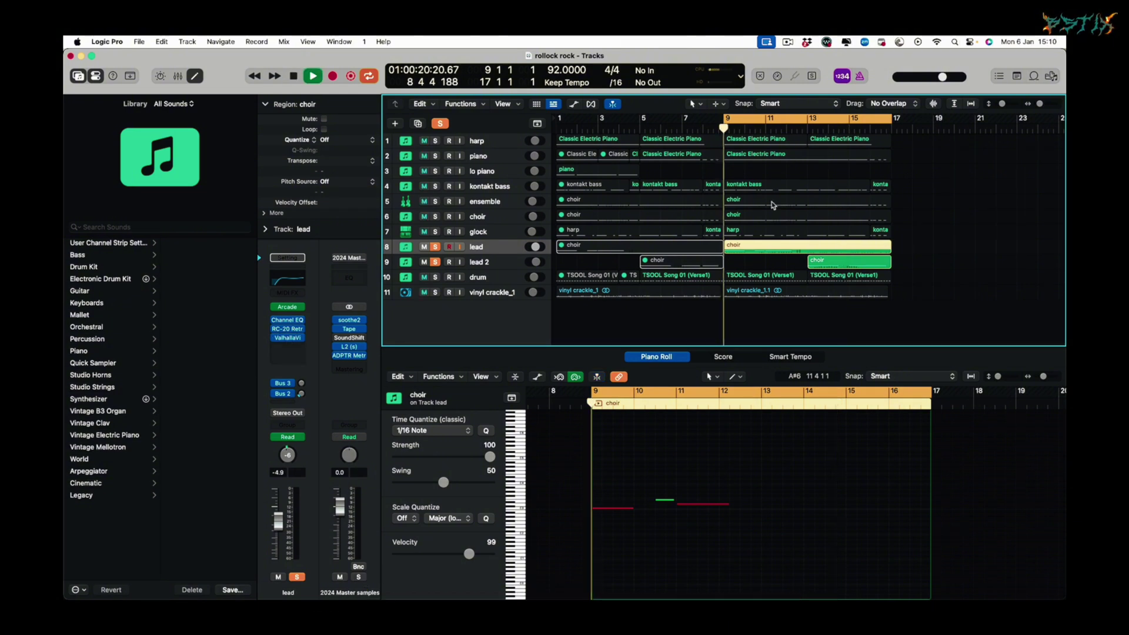
Add the drum, vinyl crackle, glock, choir and ensemble tracks to the soloed leads while the loop plays.
click(435, 277)
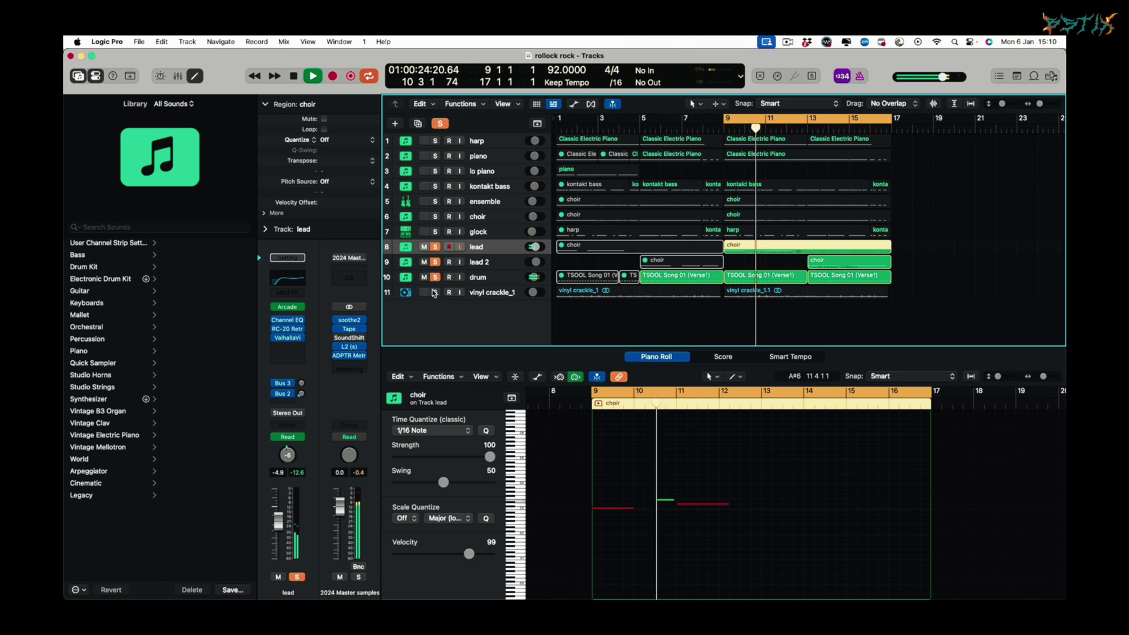
click(435, 292)
click(435, 232)
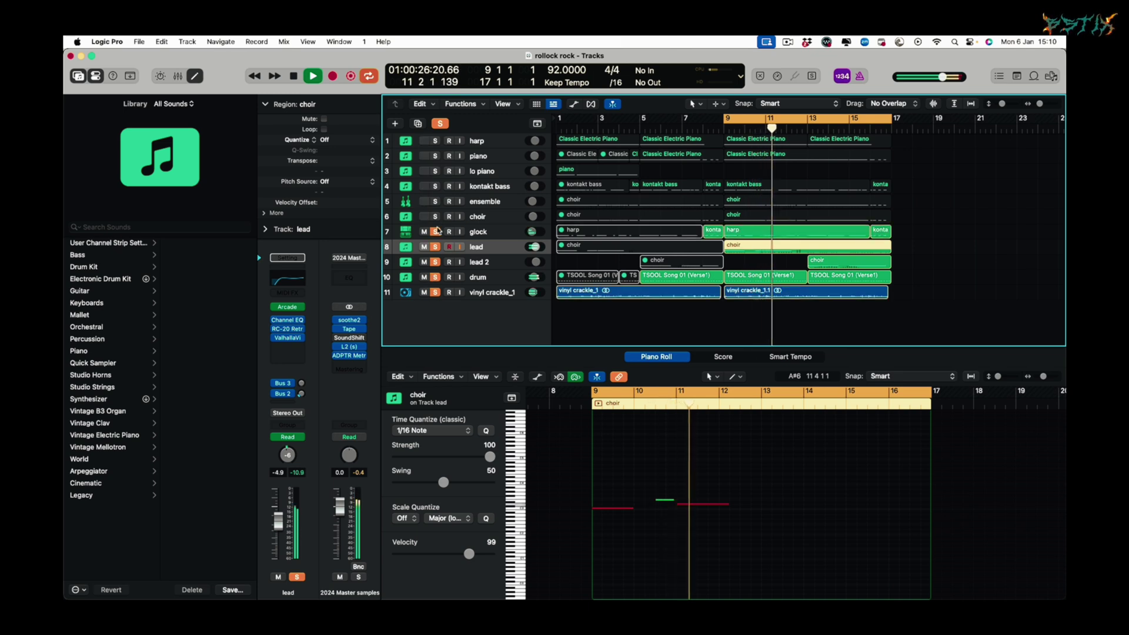
click(435, 217)
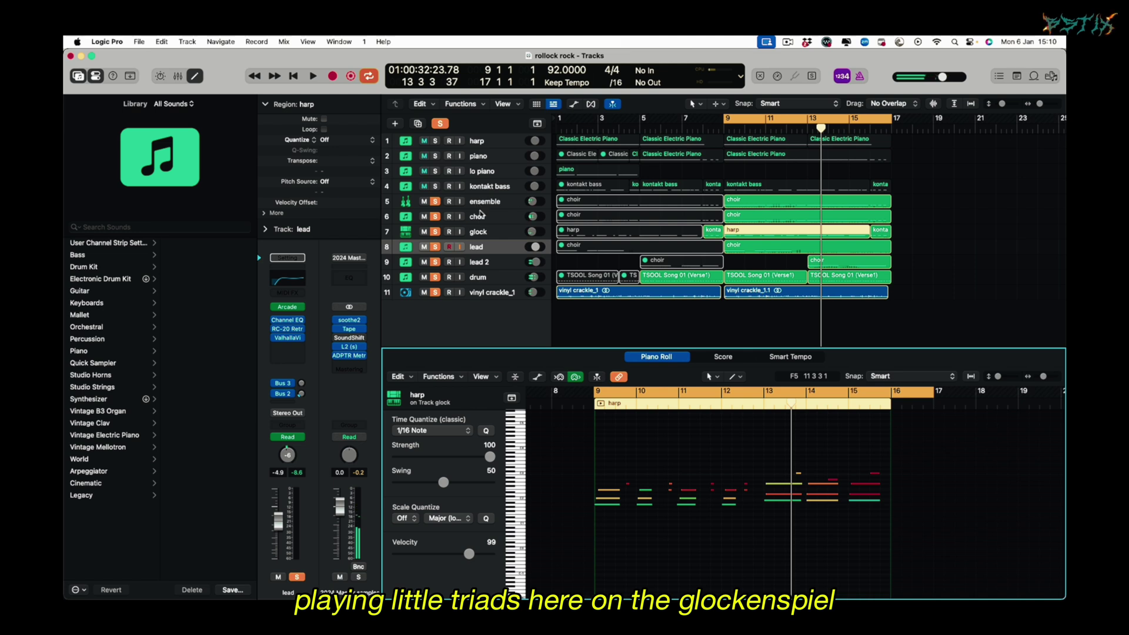
Select the glock track, clear the group of solos, and play its triads soloed from bar 9.
click(479, 233)
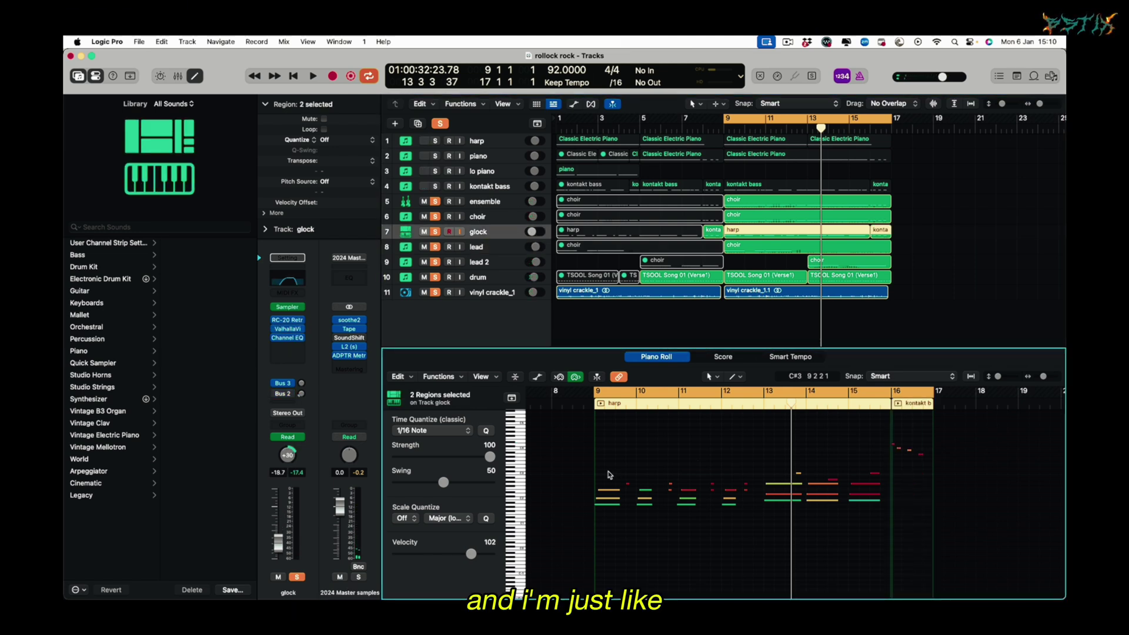
key(ctrl+alt+super+s)
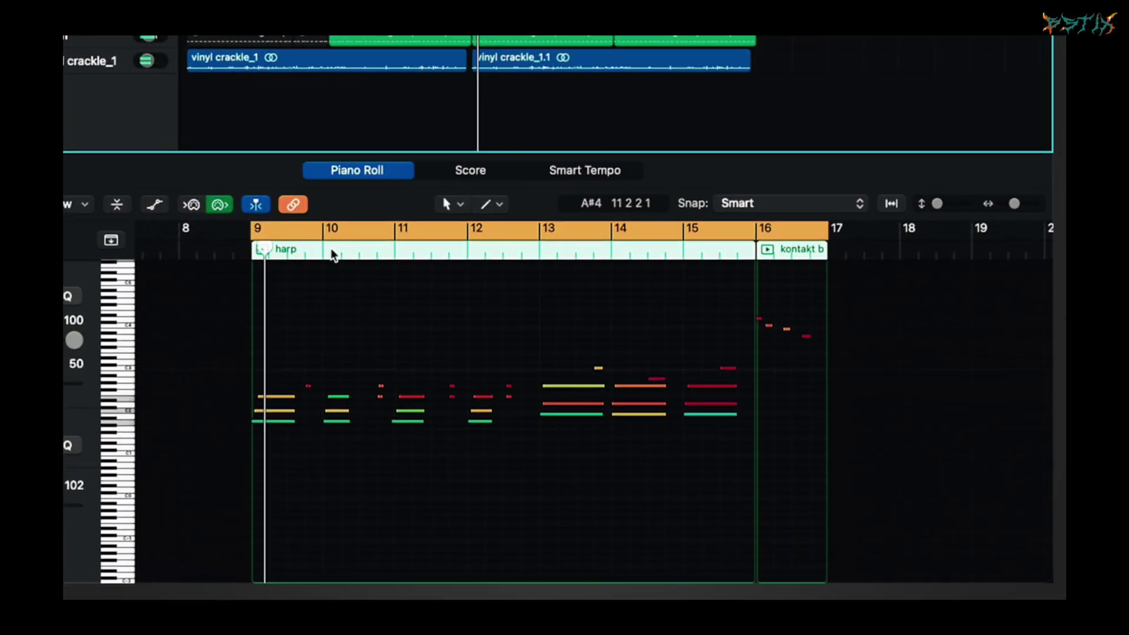
click(333, 252)
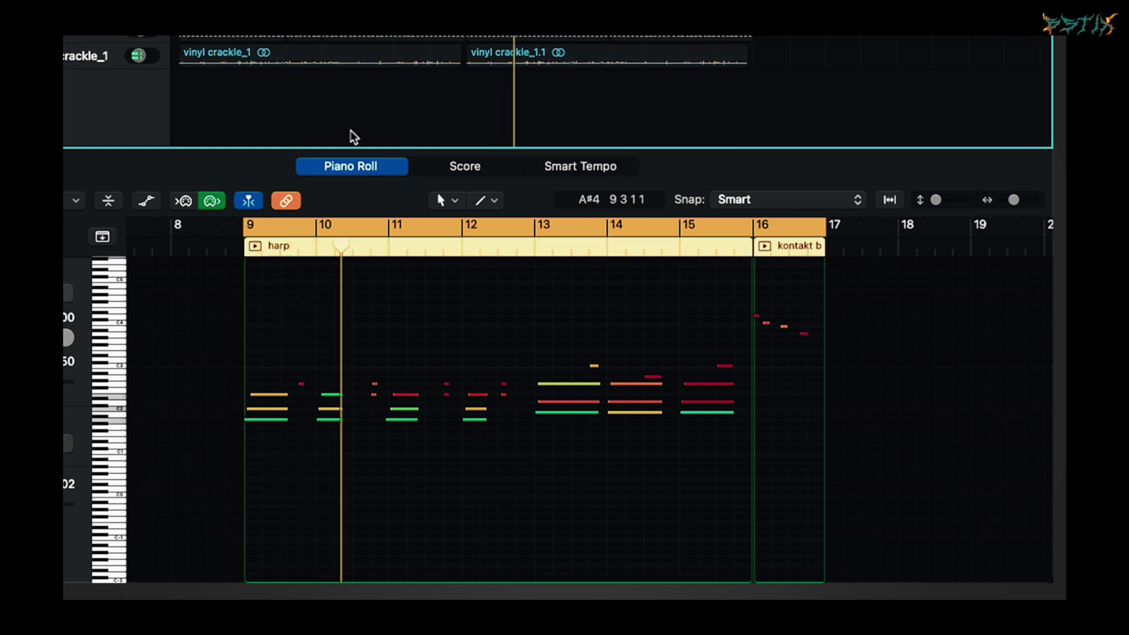